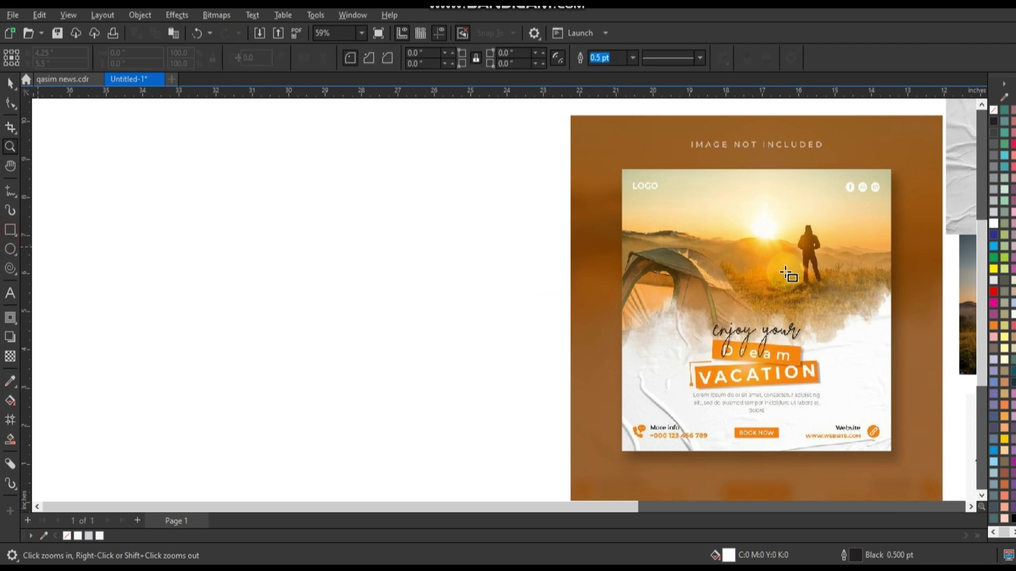
Draw a square about 8.7 inches wide in the empty area beside the reference poster
{"action": "left_click_drag", "start_coordinate": [161, 136], "coordinate": [329, 468]}
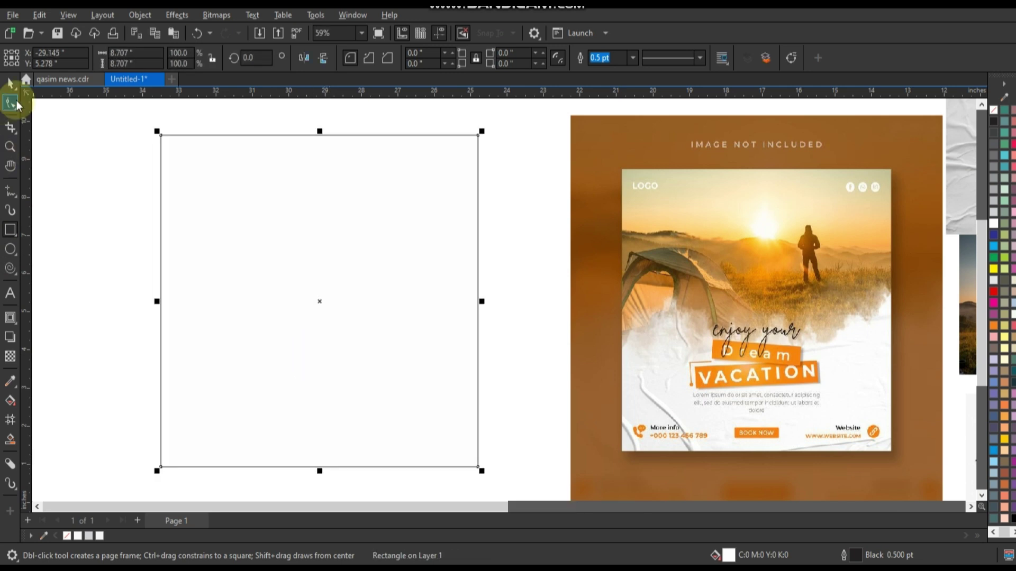
{"action": "left_click", "coordinate": [10, 87]}
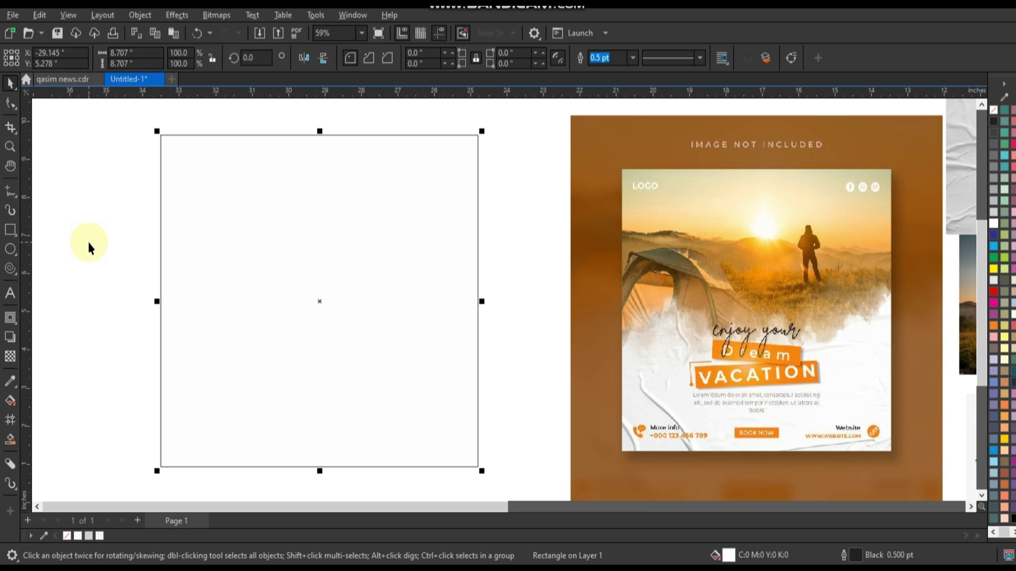
{"action": "left_click", "coordinate": [90, 250]}
{"action": "scroll", "coordinate": [94, 256], "scroll_direction": "down", "scroll_amount": 1}
{"action": "scroll", "coordinate": [96, 256], "scroll_direction": "down", "scroll_amount": 1}
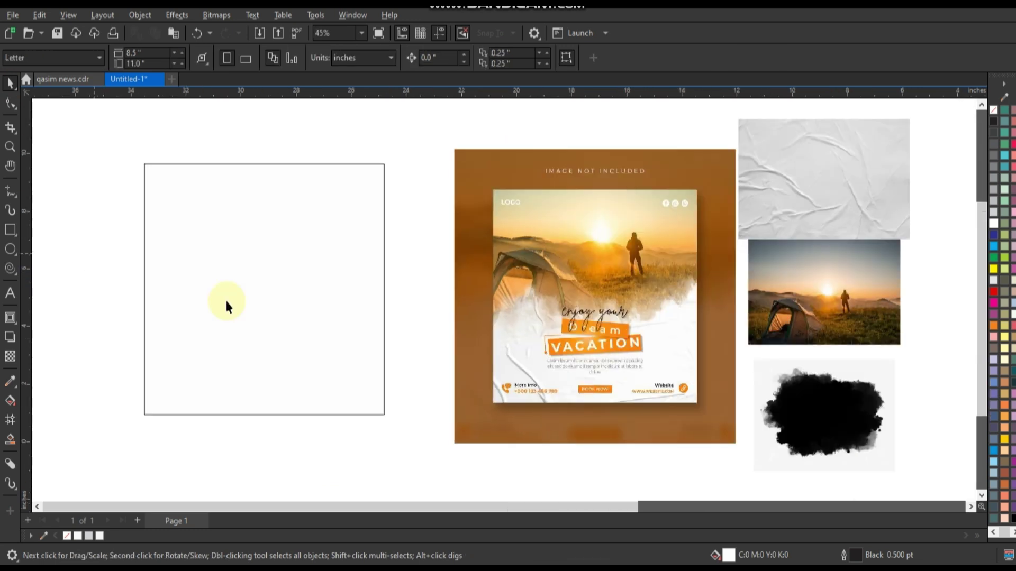
Move the black ink-splash image onto the square and enlarge it to about 10.5 inches wide
{"action": "left_click", "coordinate": [814, 436]}
{"action": "mouse_move", "coordinate": [820, 399]}
{"action": "left_mouse_down"}
{"action": "mouse_move", "coordinate": [355, 345]}
{"action": "mouse_move", "coordinate": [244, 259]}
{"action": "left_mouse_up"}
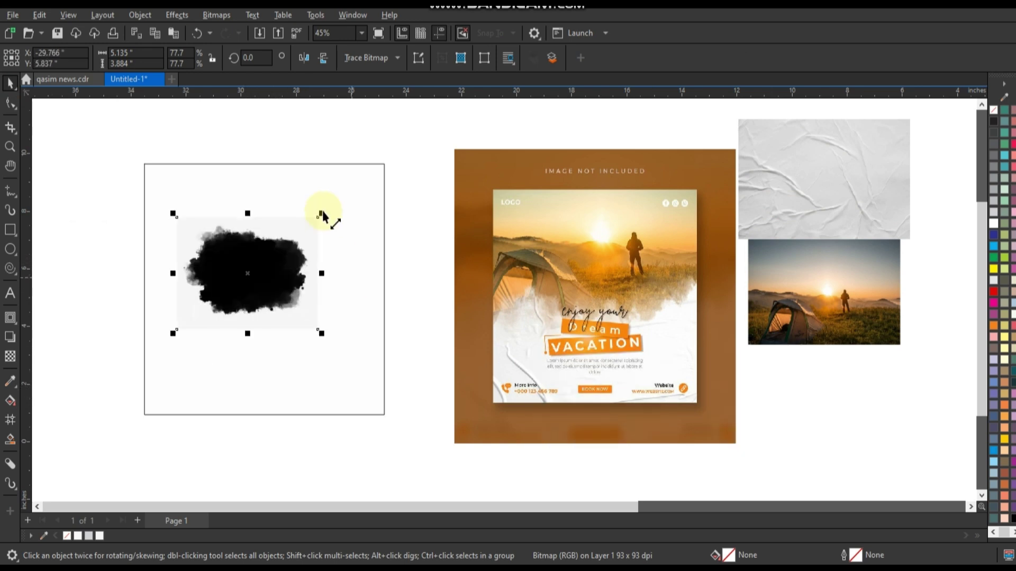
{"action": "left_click_drag", "start_coordinate": [322, 214], "coordinate": [407, 146]}
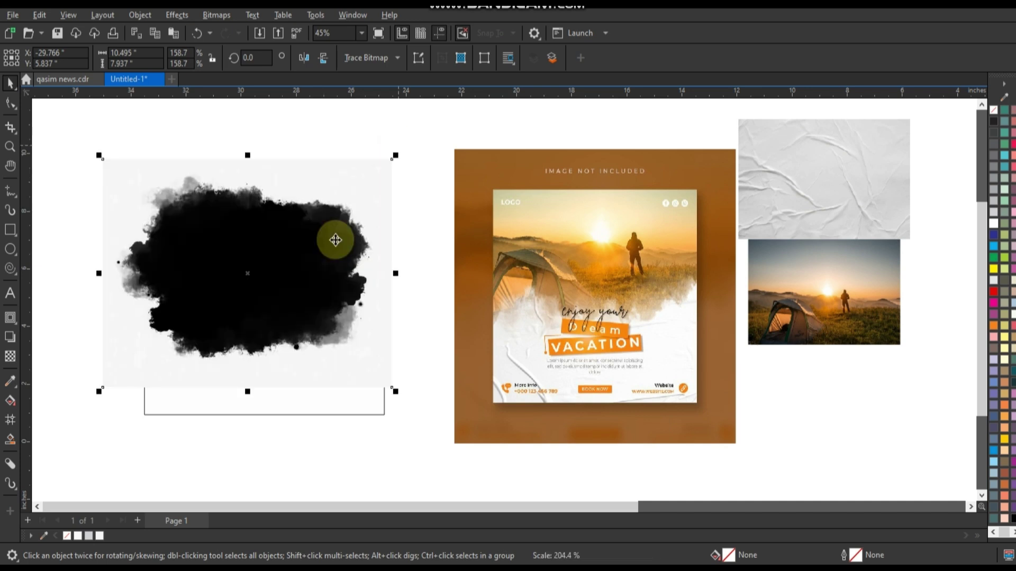
{"action": "left_click_drag", "start_coordinate": [295, 241], "coordinate": [306, 216]}
Centre the ink splash horizontally on the square, bring the square to the front and remove its fill
{"action": "left_click", "coordinate": [351, 393], "text": "shift"}
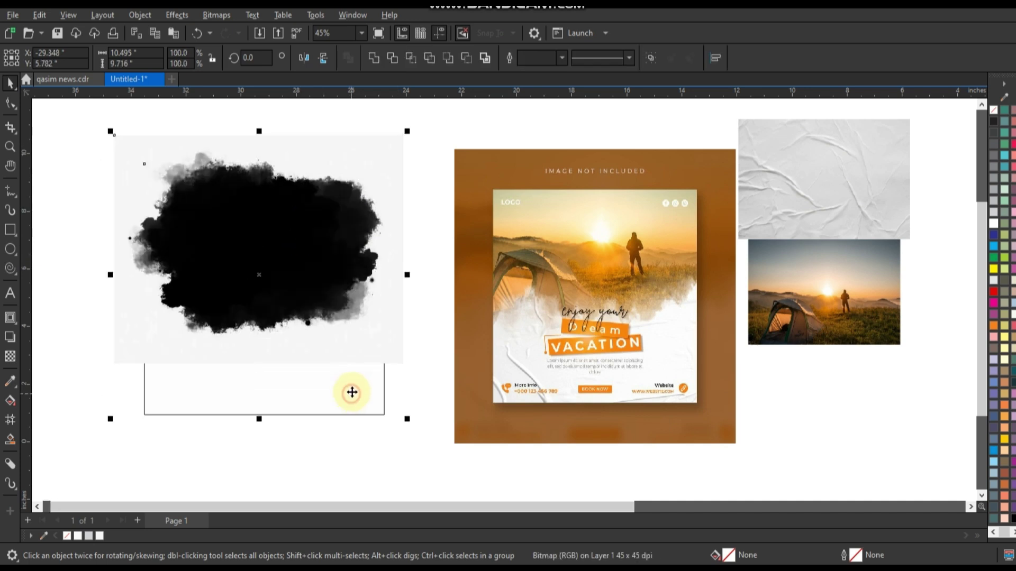
{"action": "key", "text": "c"}
{"action": "left_click", "coordinate": [356, 405]}
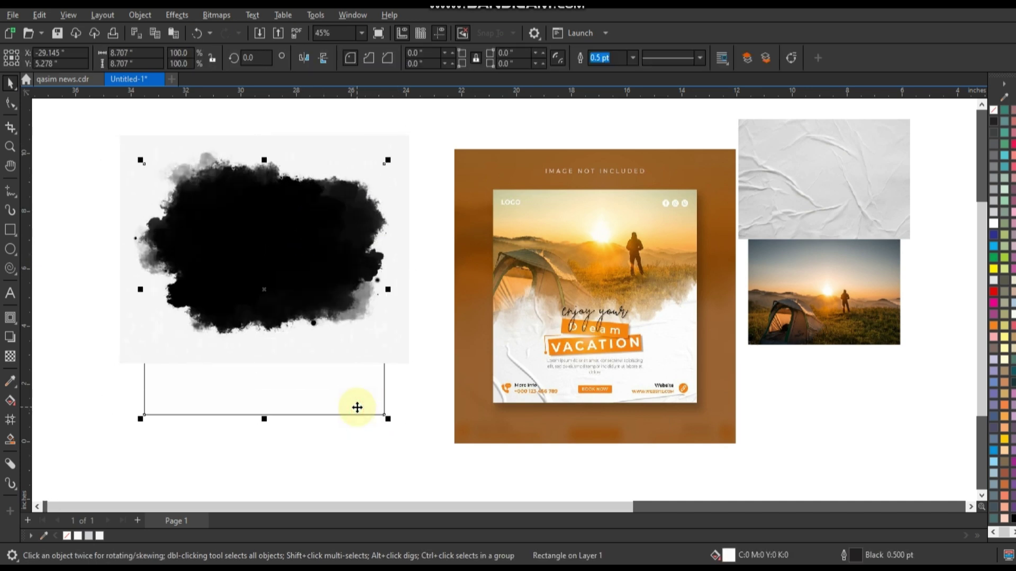
{"action": "key", "text": "shift+Page_Up"}
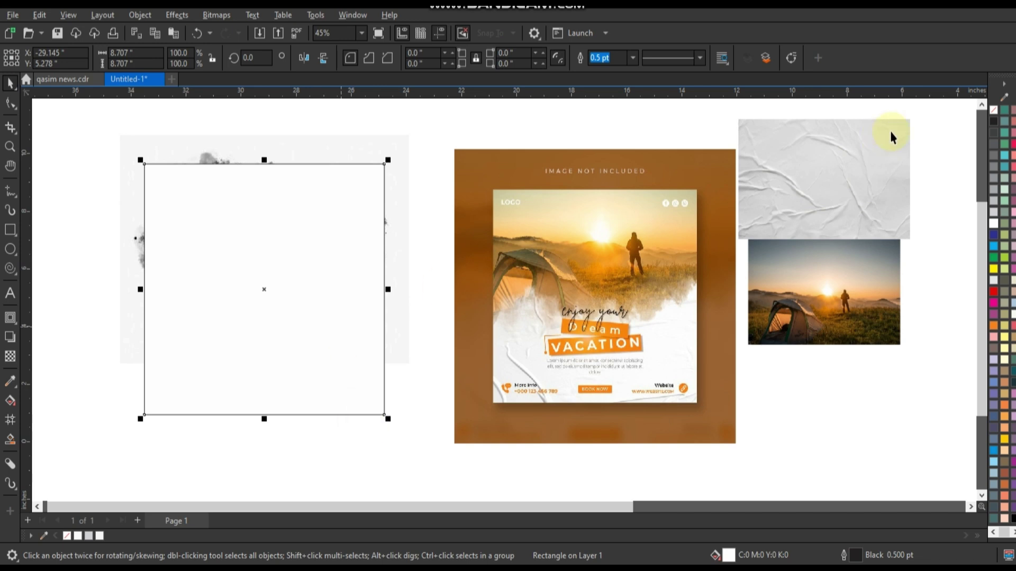
{"action": "left_click", "coordinate": [993, 111]}
Enlarge the ink splash to about 12.3 inches wide and shift it up over the square's upper part
{"action": "left_click_drag", "start_coordinate": [389, 148], "coordinate": [390, 137]}
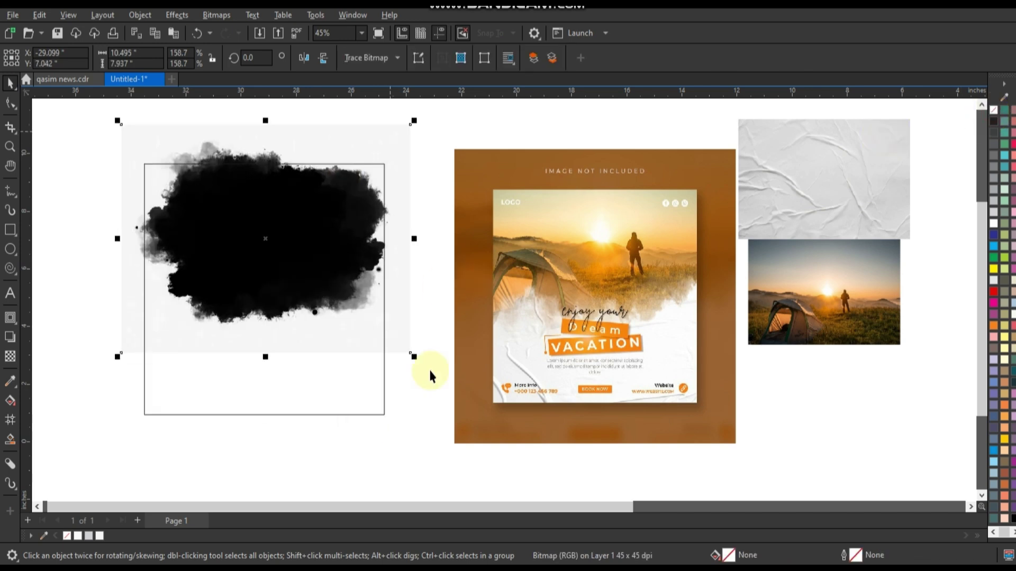
{"action": "left_click_drag", "start_coordinate": [415, 357], "coordinate": [447, 397]}
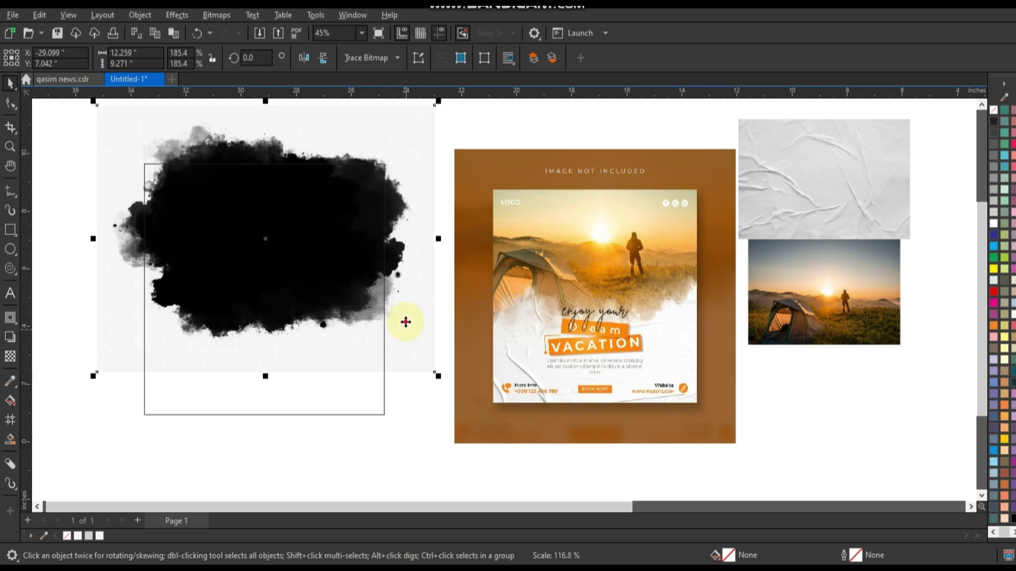
{"action": "left_click_drag", "start_coordinate": [404, 333], "coordinate": [398, 303]}
Try the ink splash mirrored horizontally and vertically
{"action": "left_click", "coordinate": [323, 59]}
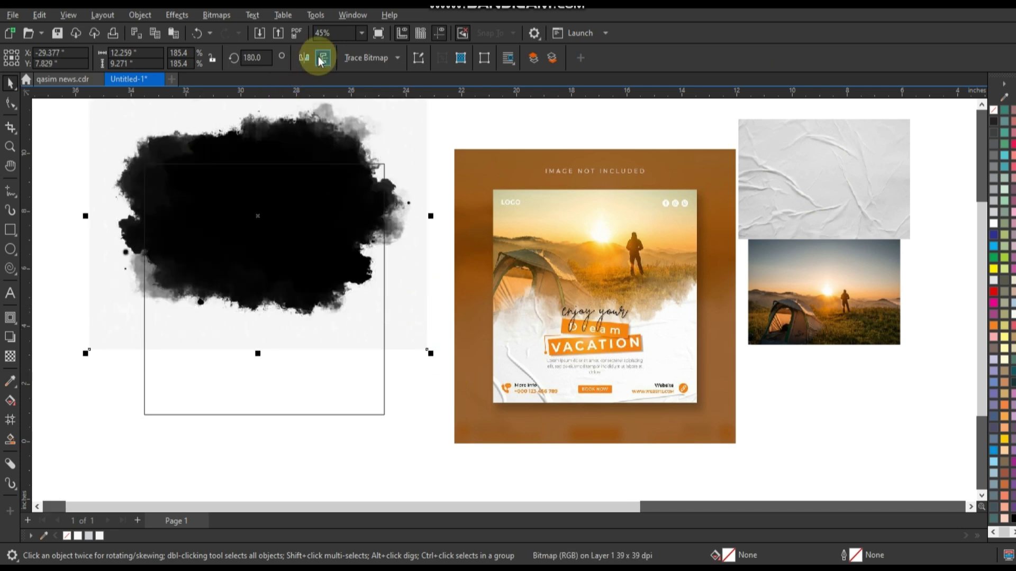
{"action": "left_click", "coordinate": [319, 57]}
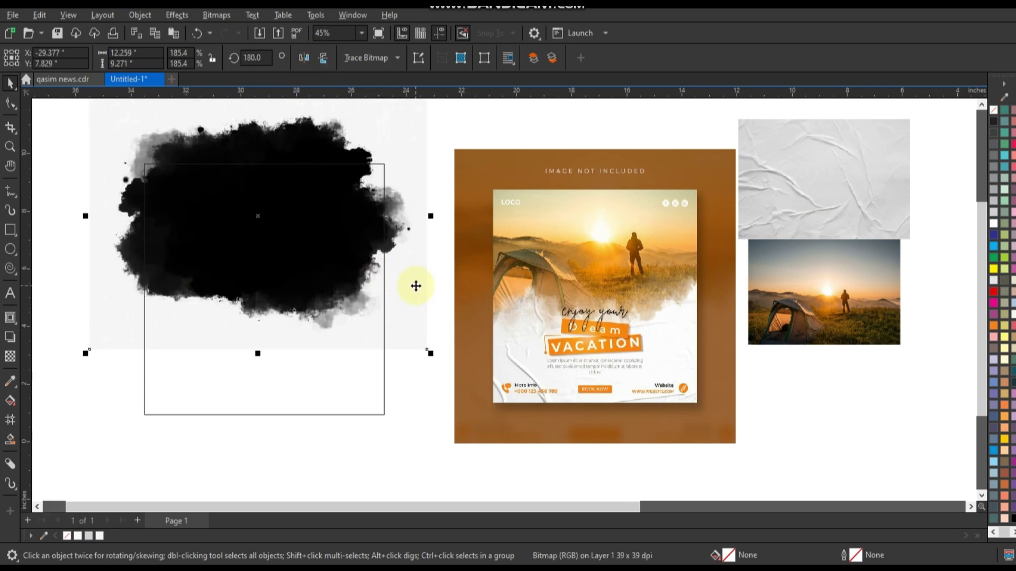
{"action": "left_click", "coordinate": [323, 57]}
{"action": "left_click", "coordinate": [303, 58]}
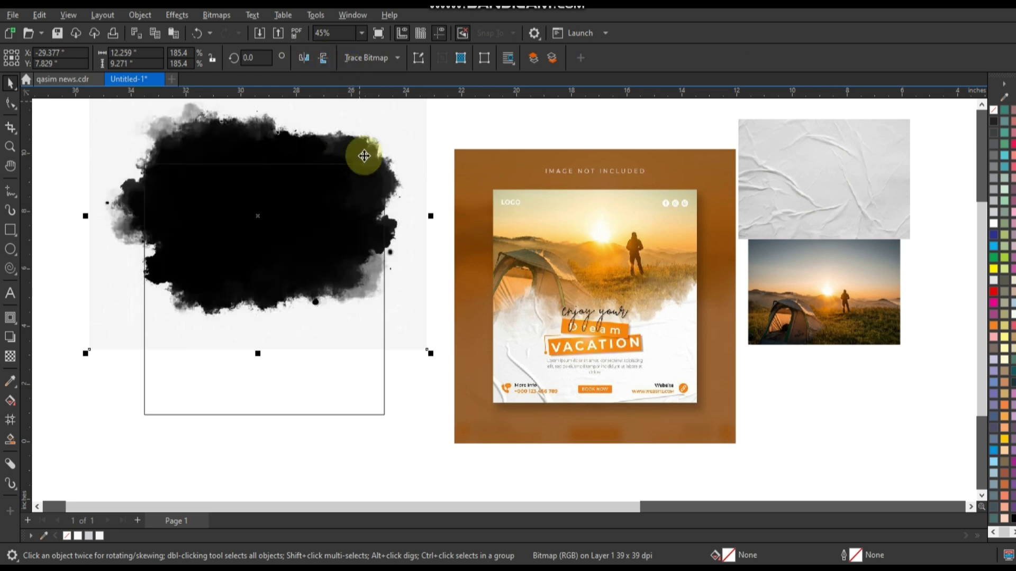
Scale the ink splash to about 12.9 inches wide and nudge it so it spans the square's full width
{"action": "left_click_drag", "start_coordinate": [405, 252], "coordinate": [406, 255]}
{"action": "left_click_drag", "start_coordinate": [438, 369], "coordinate": [440, 365]}
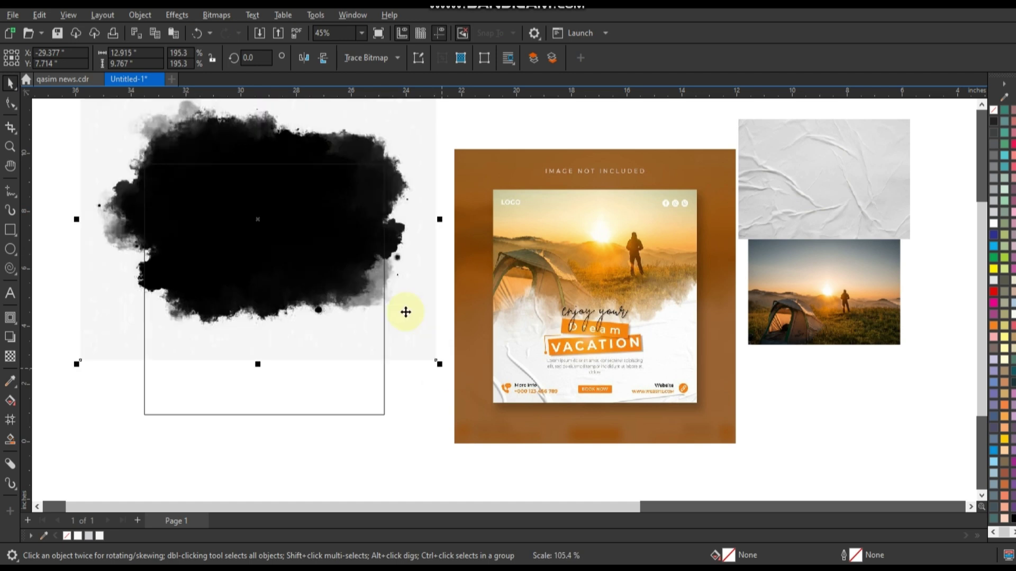
{"action": "left_click_drag", "start_coordinate": [409, 308], "coordinate": [412, 311]}
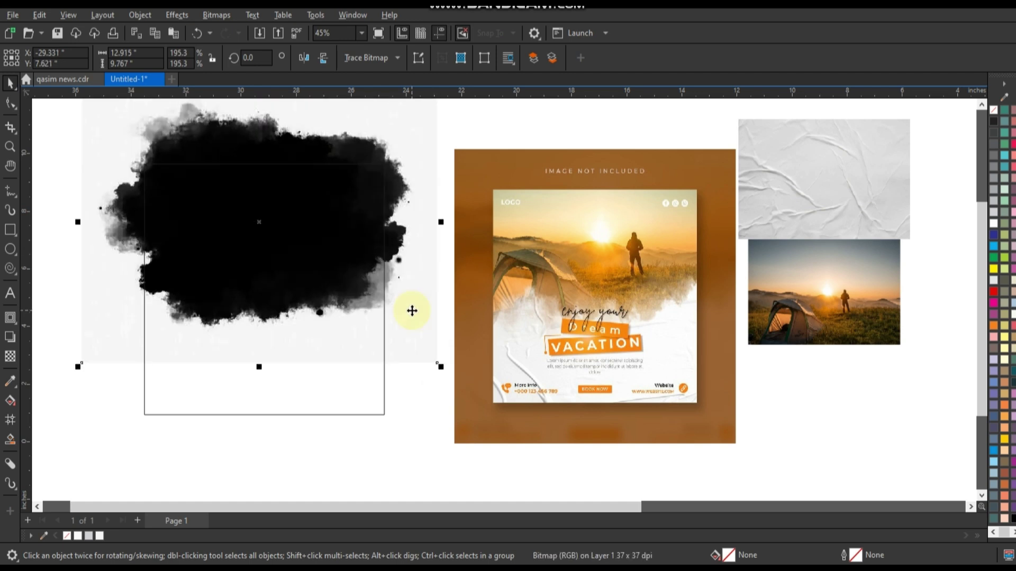
PowerClip the ink splash inside the square and fill the square with light grey #F6F6F6
{"action": "right_click", "coordinate": [412, 310]}
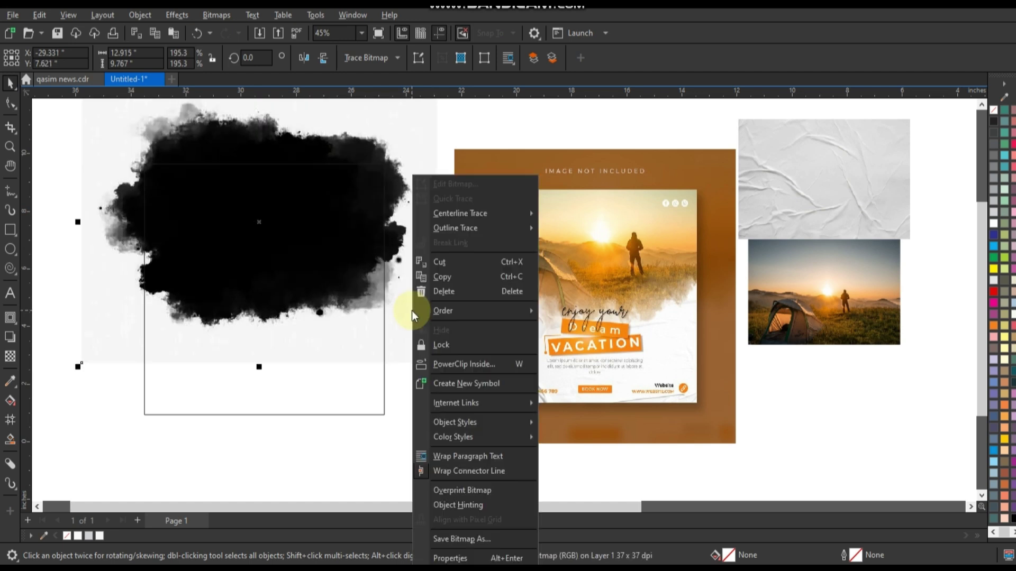
{"action": "left_click", "coordinate": [449, 366]}
{"action": "left_click", "coordinate": [361, 392]}
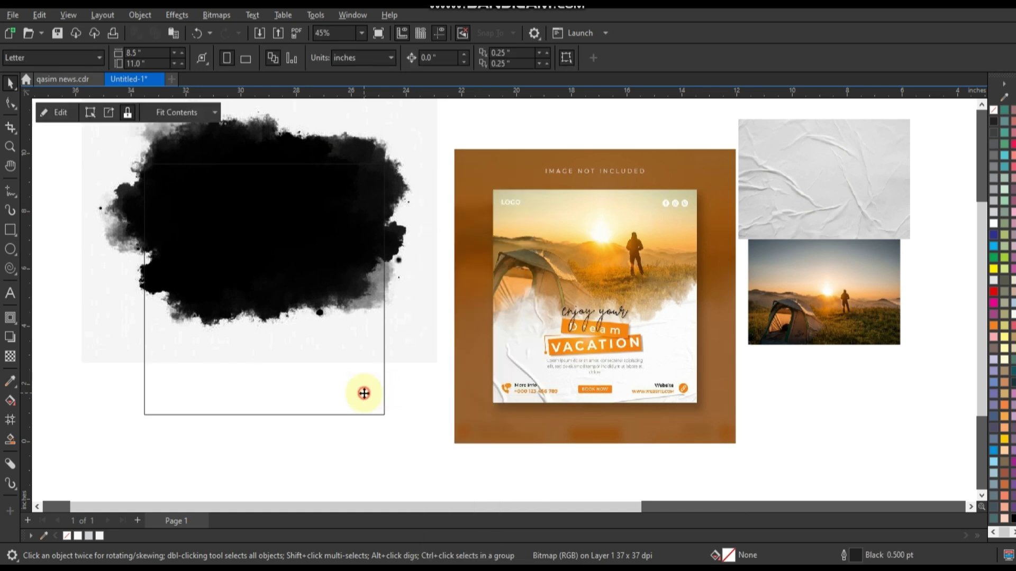
{"action": "left_click", "coordinate": [89, 535]}
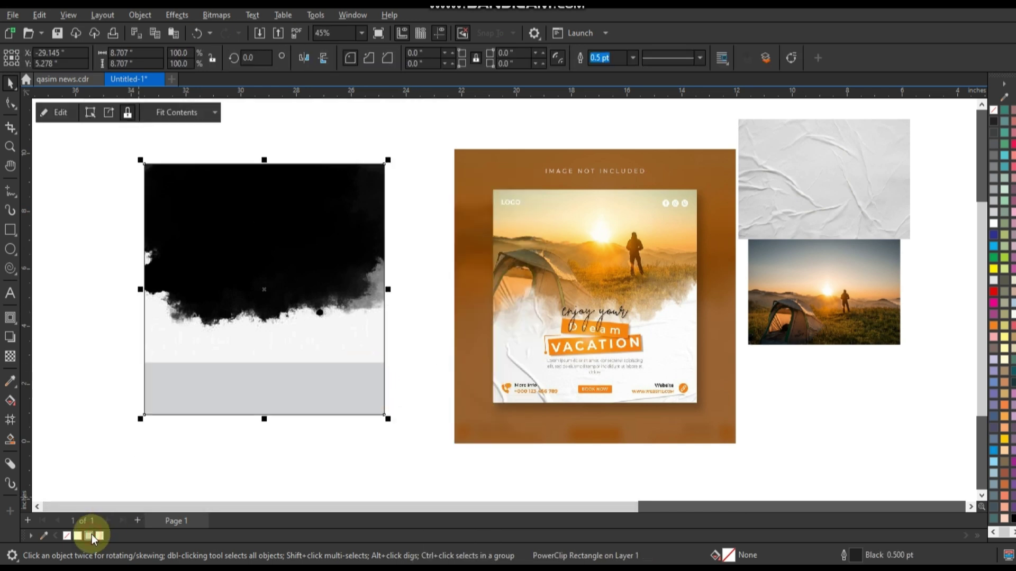
{"action": "left_click", "coordinate": [100, 536]}
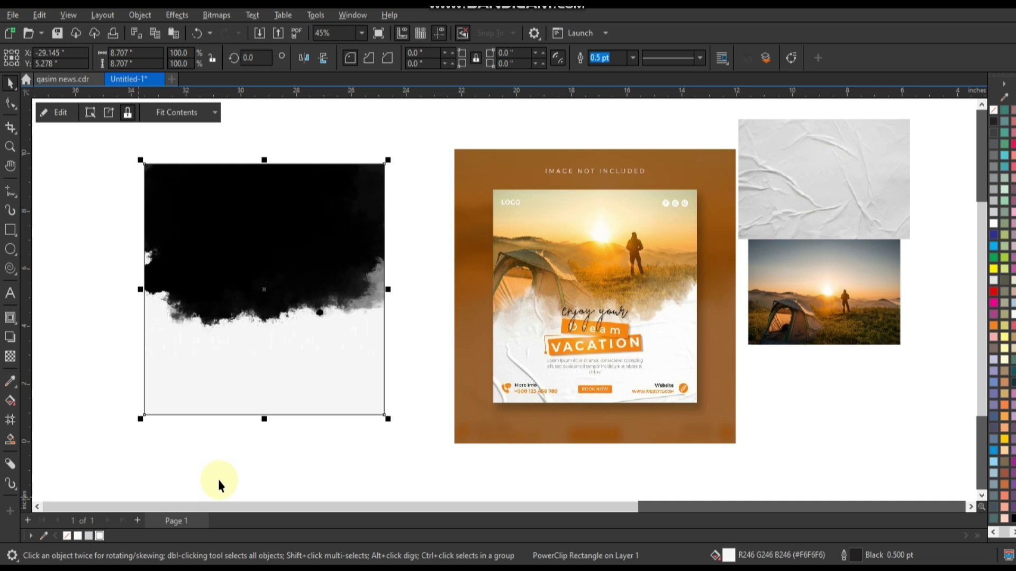
{"action": "left_click", "coordinate": [314, 448]}
Place the camping sunset photo over the clipped ink splash and enlarge it to about 9.8 inches wide
{"action": "left_click", "coordinate": [779, 321]}
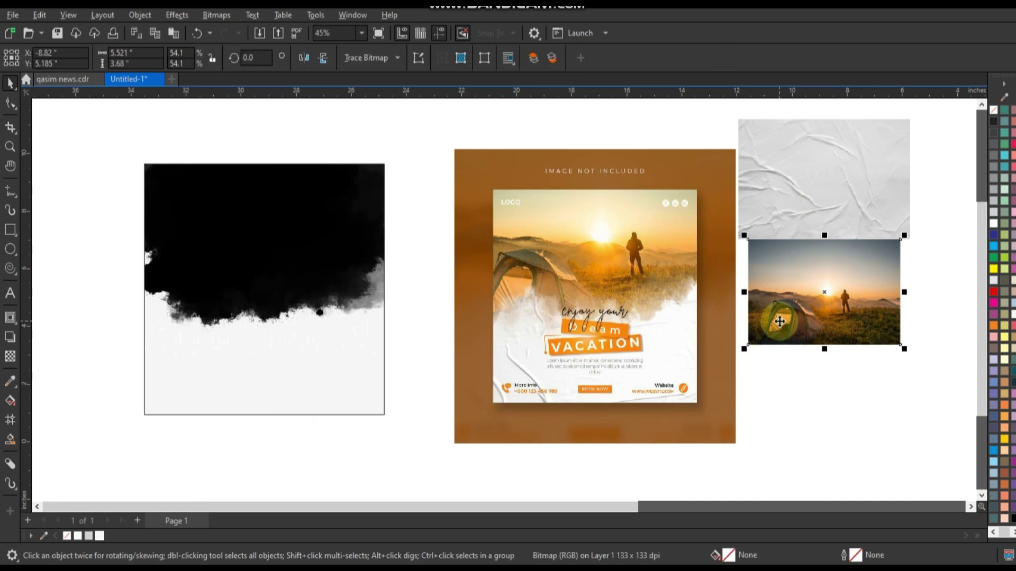
{"action": "left_click_drag", "start_coordinate": [780, 321], "coordinate": [272, 309]}
{"action": "left_click_drag", "start_coordinate": [347, 223], "coordinate": [400, 186]}
{"action": "left_click_drag", "start_coordinate": [378, 266], "coordinate": [376, 233]}
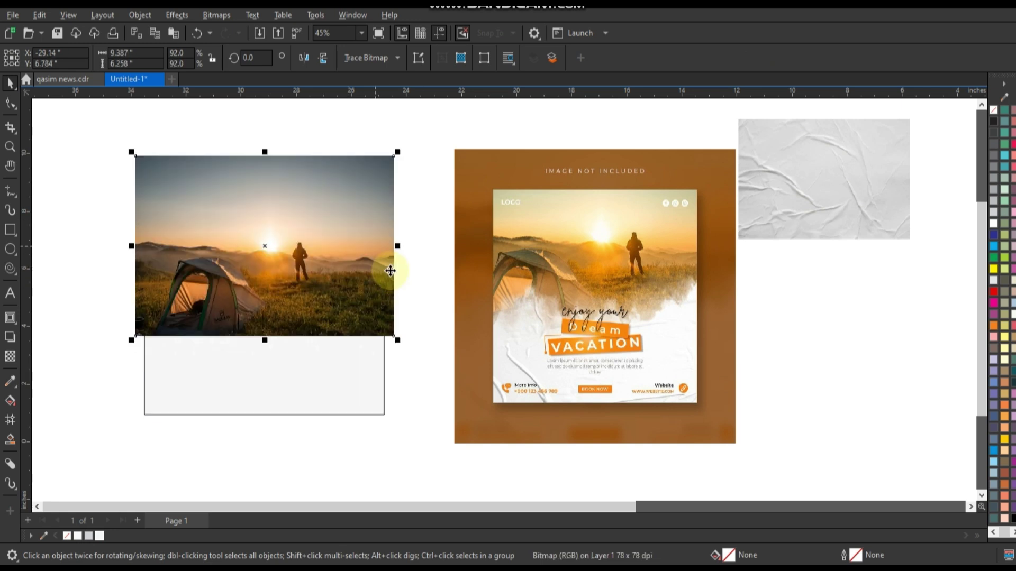
{"action": "left_click_drag", "start_coordinate": [403, 348], "coordinate": [408, 356]}
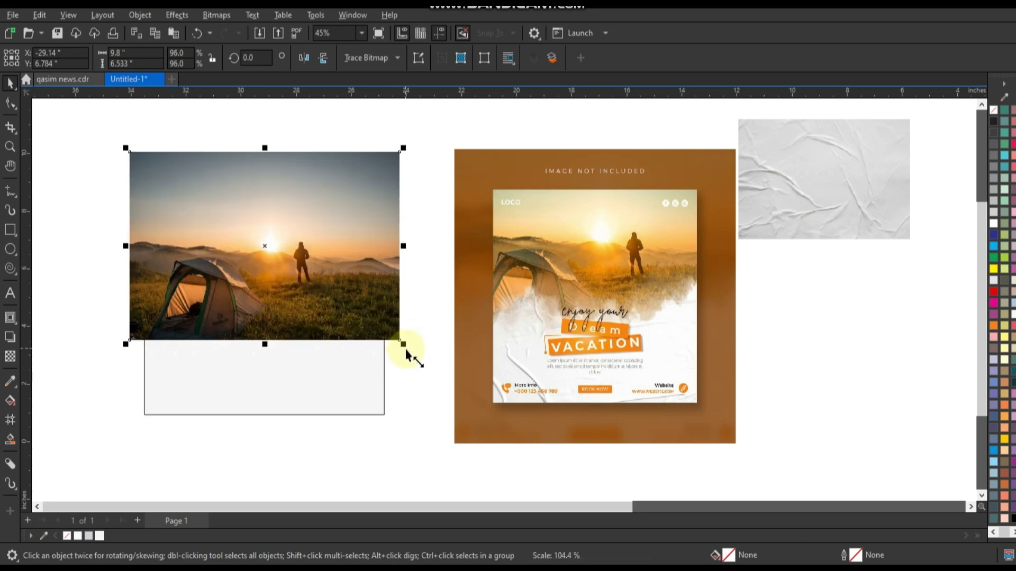
Set the camping photo's transparency merge mode to Screen so it shows only through the ink splash
{"action": "left_click", "coordinate": [39, 507]}
{"action": "left_click", "coordinate": [40, 507]}
{"action": "left_click", "coordinate": [41, 507]}
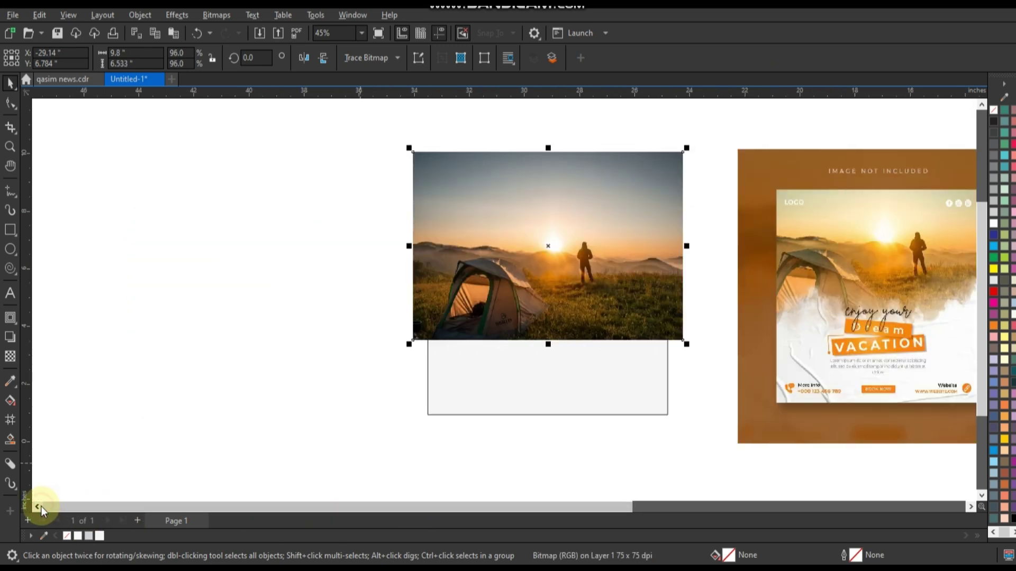
{"action": "left_click", "coordinate": [10, 358]}
{"action": "left_click", "coordinate": [172, 58]}
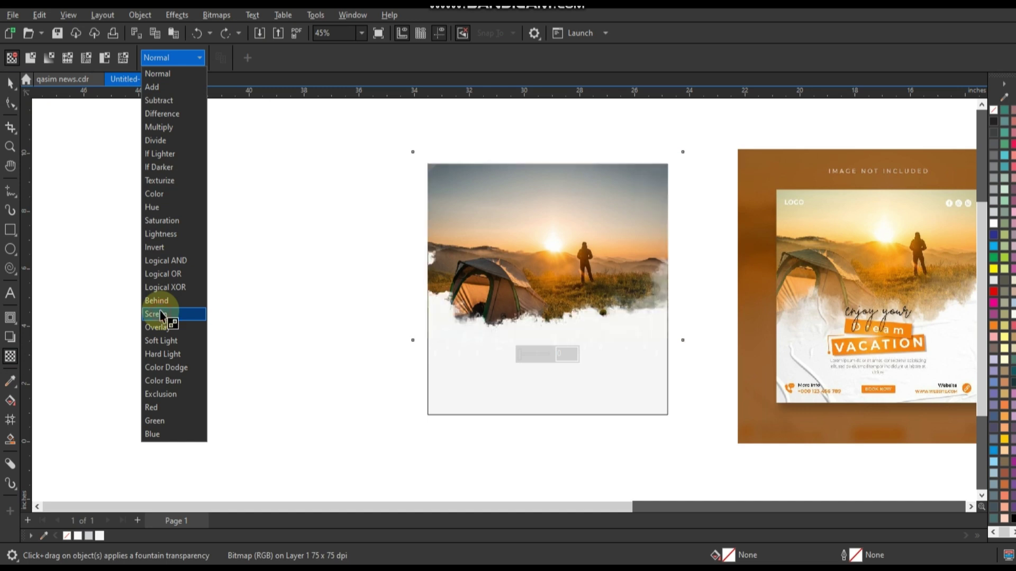
{"action": "left_click", "coordinate": [161, 314]}
Enlarge the camping photo to about 15.3 inches wide and reposition it to match the reference poster's framing
{"action": "left_click", "coordinate": [11, 149]}
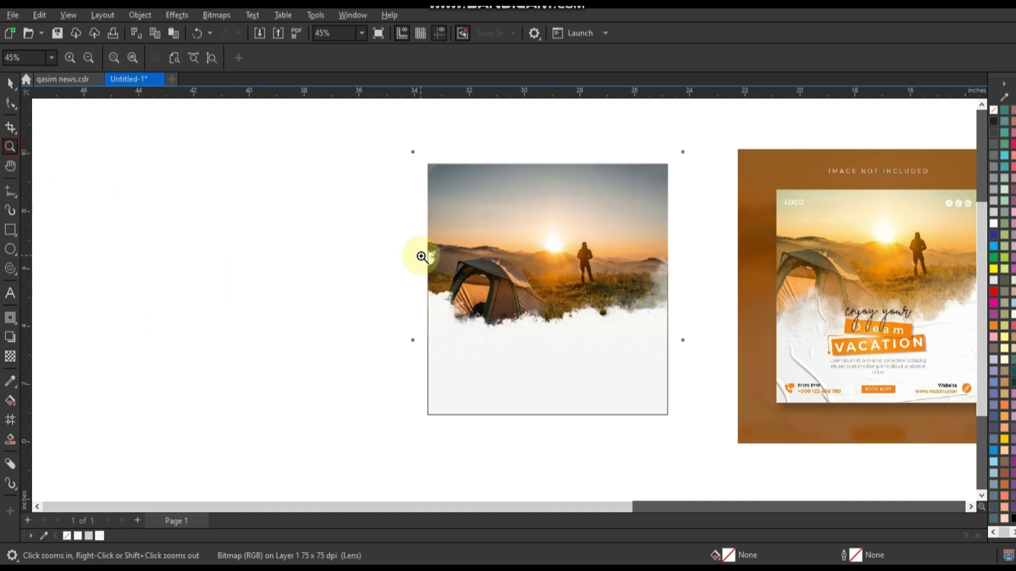
{"action": "scroll", "coordinate": [422, 254], "scroll_direction": "down", "scroll_amount": 1}
{"action": "left_click_drag", "start_coordinate": [382, 165], "coordinate": [923, 401]}
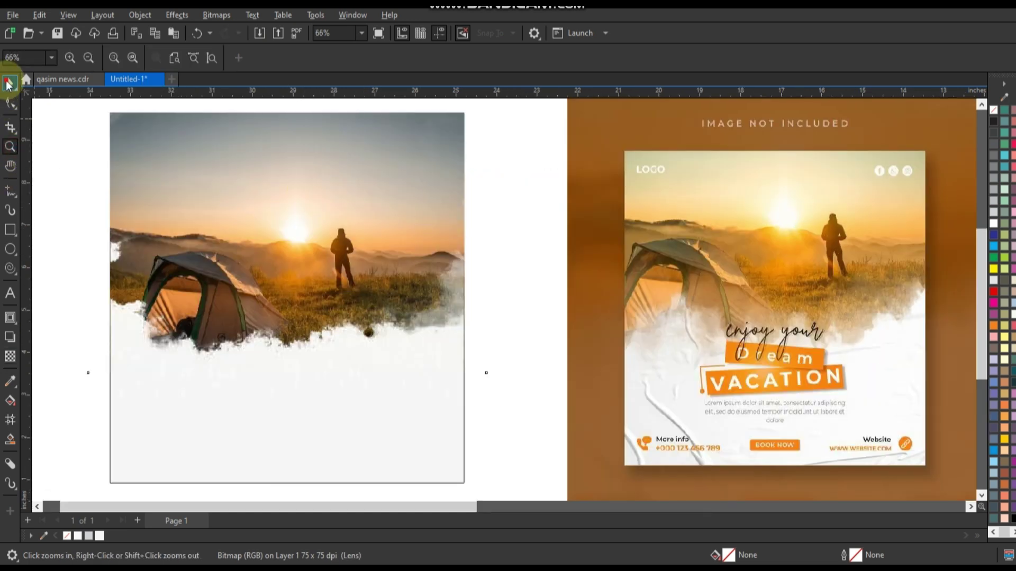
{"action": "left_click", "coordinate": [8, 84]}
{"action": "scroll", "coordinate": [408, 290], "scroll_direction": "down", "scroll_amount": 1}
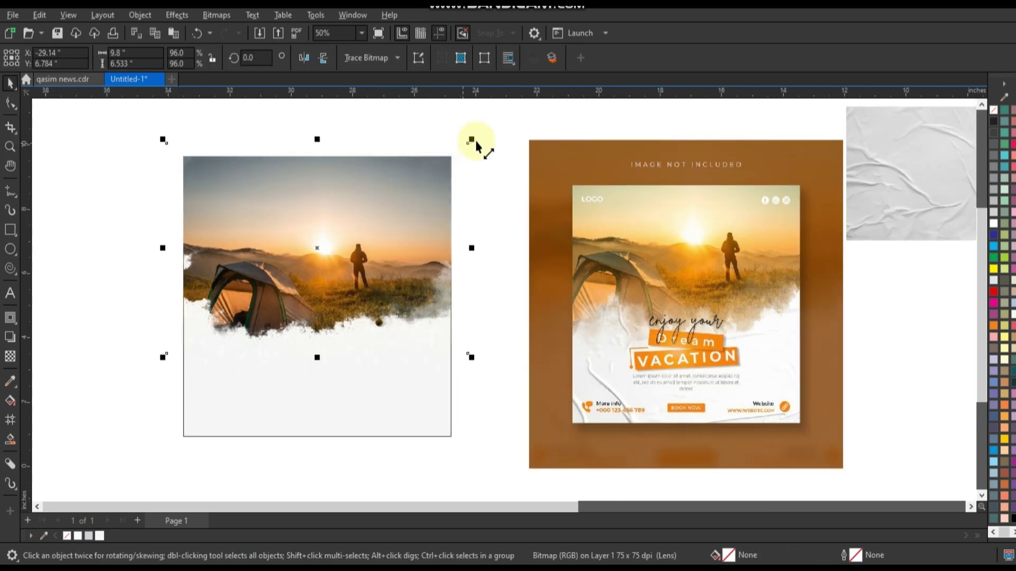
{"action": "left_click_drag", "start_coordinate": [482, 131], "coordinate": [517, 107]}
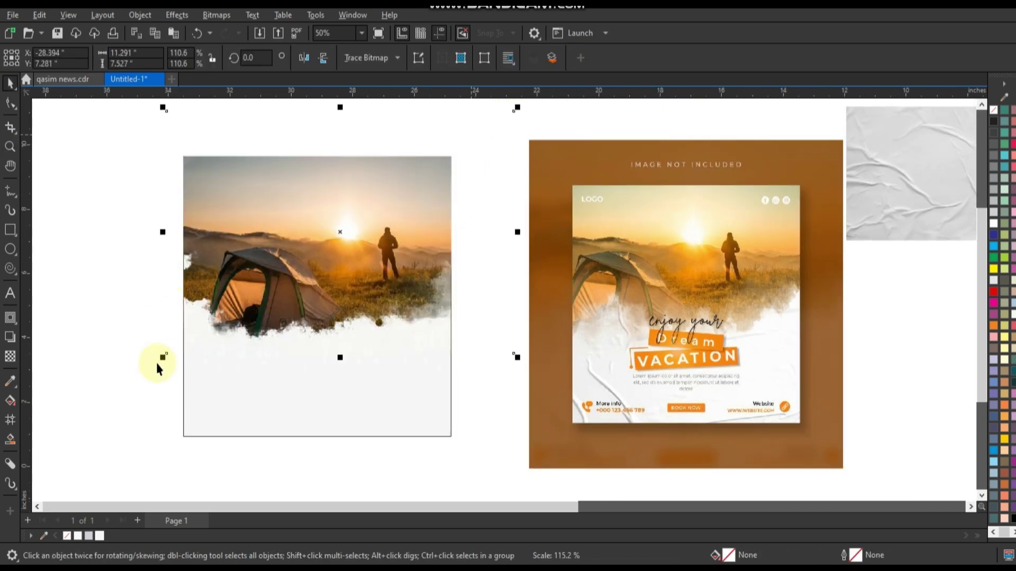
{"action": "left_click_drag", "start_coordinate": [161, 361], "coordinate": [127, 384]}
{"action": "left_click_drag", "start_coordinate": [351, 245], "coordinate": [329, 250]}
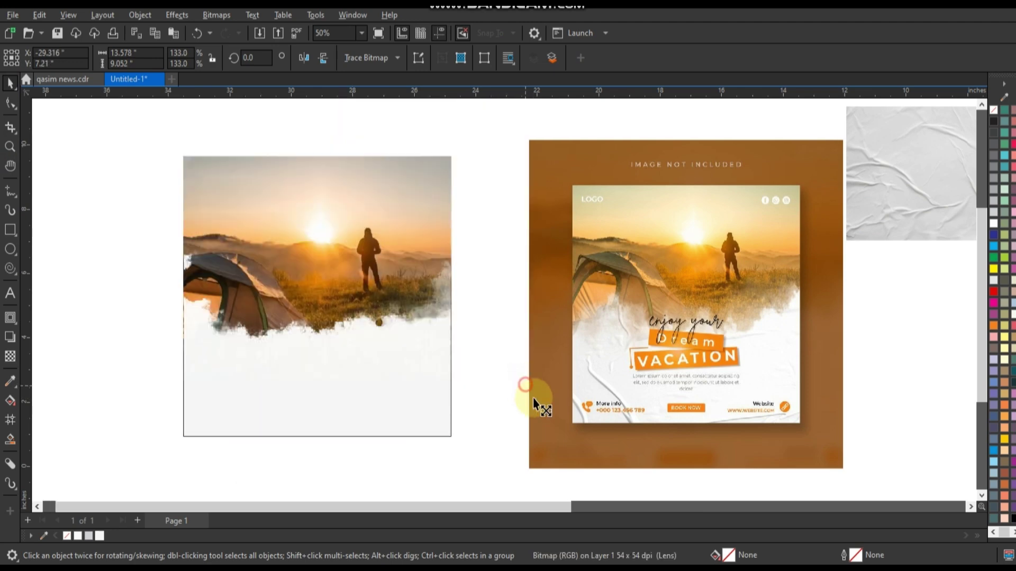
{"action": "left_click_drag", "start_coordinate": [532, 399], "coordinate": [553, 406]}
{"action": "left_click_drag", "start_coordinate": [486, 326], "coordinate": [486, 318]}
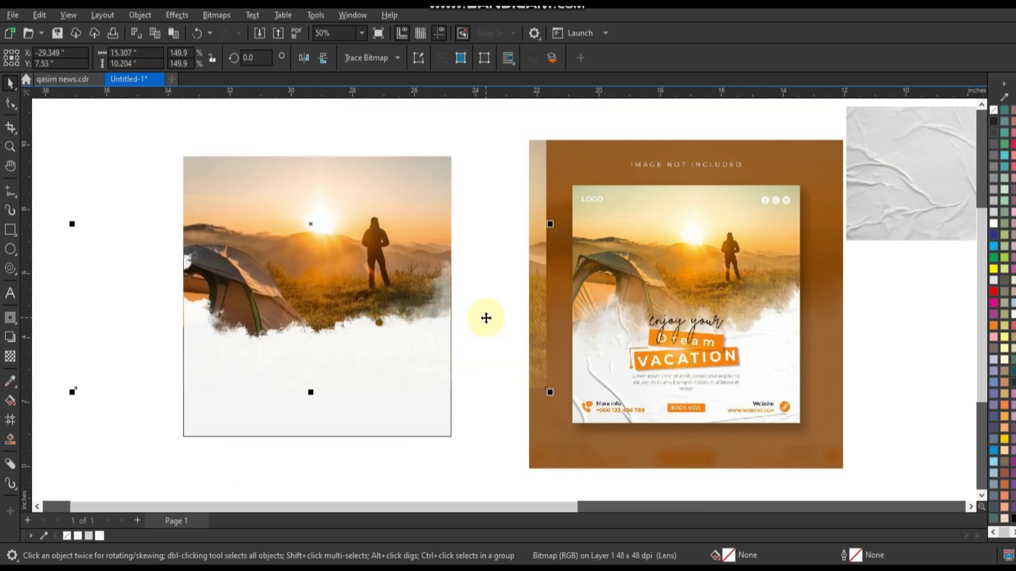
Adjust the photo's Color Balance to Cyan-Red 9, Magenta-Green 11 and Yellow-Blue -7
{"action": "left_click", "coordinate": [186, 14]}
{"action": "mouse_move", "coordinate": [195, 46]}
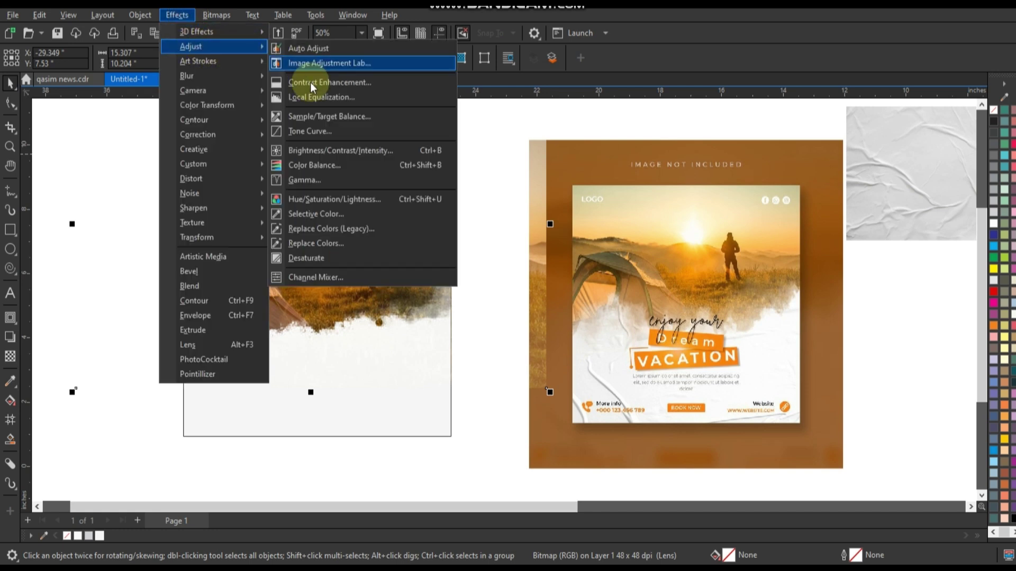
{"action": "left_click", "coordinate": [321, 165]}
{"action": "left_click_drag", "start_coordinate": [520, 163], "coordinate": [718, 320]}
{"action": "left_click", "coordinate": [711, 472]}
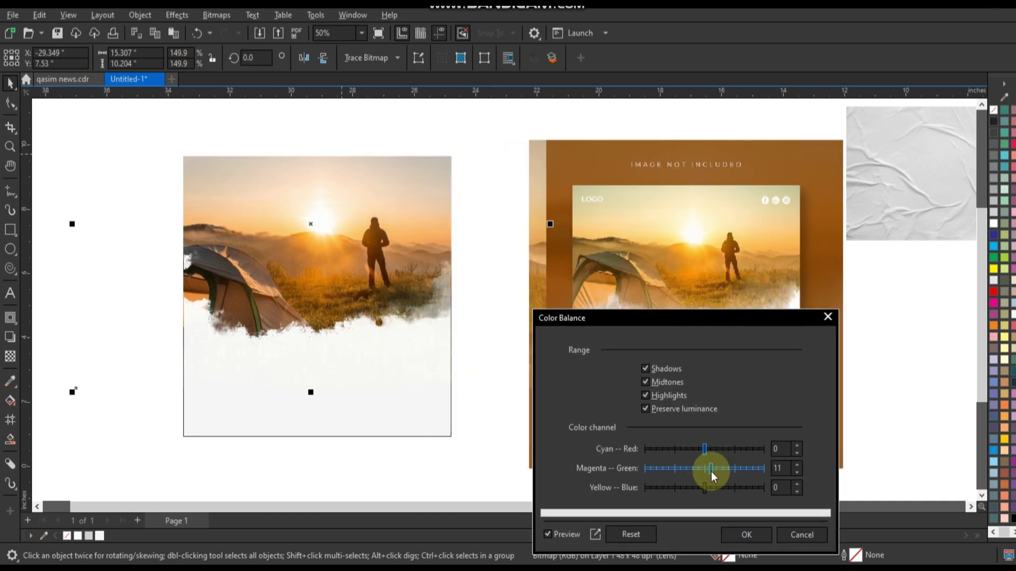
{"action": "left_click", "coordinate": [710, 448]}
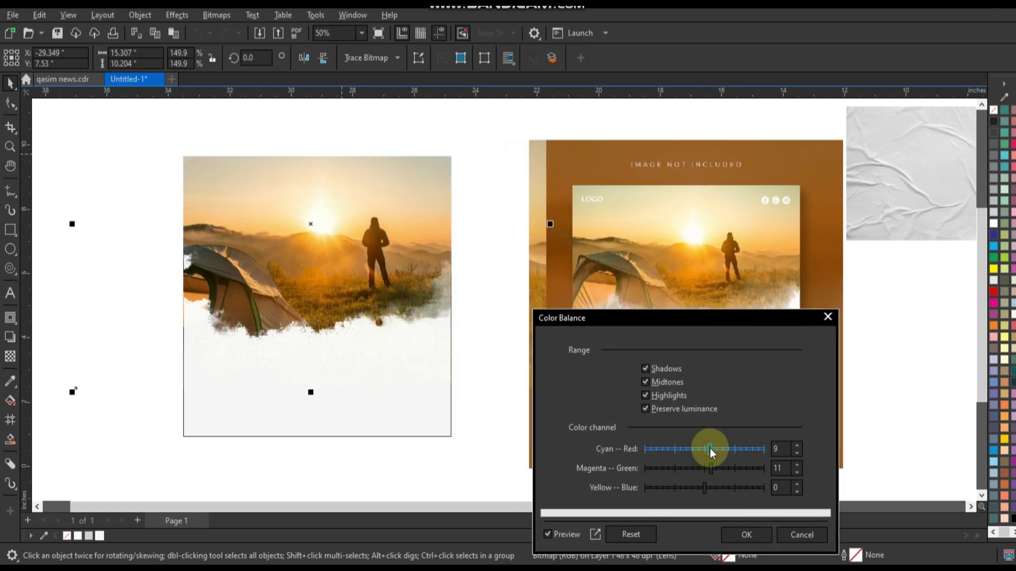
{"action": "left_click", "coordinate": [700, 489]}
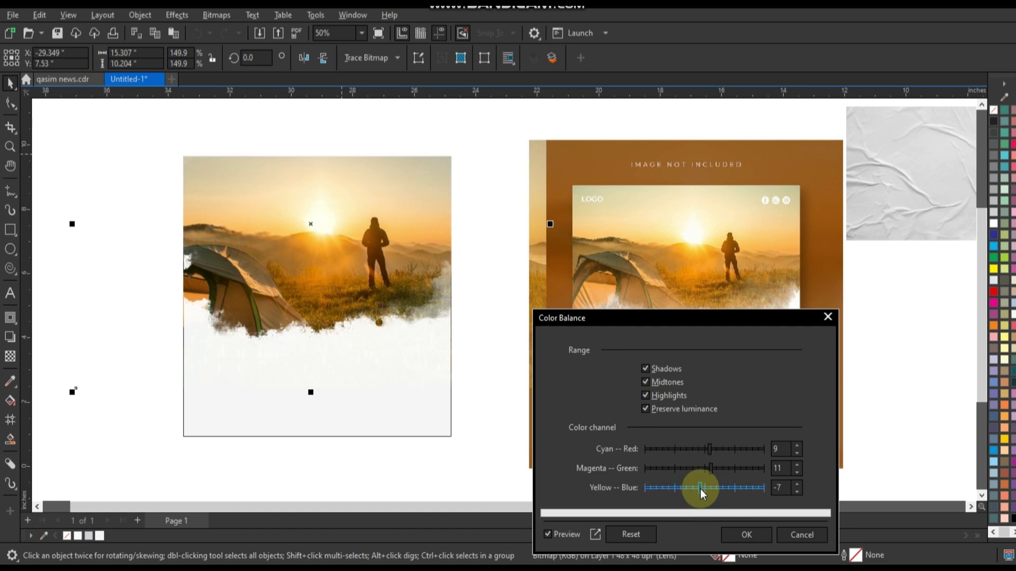
{"action": "left_click", "coordinate": [735, 538]}
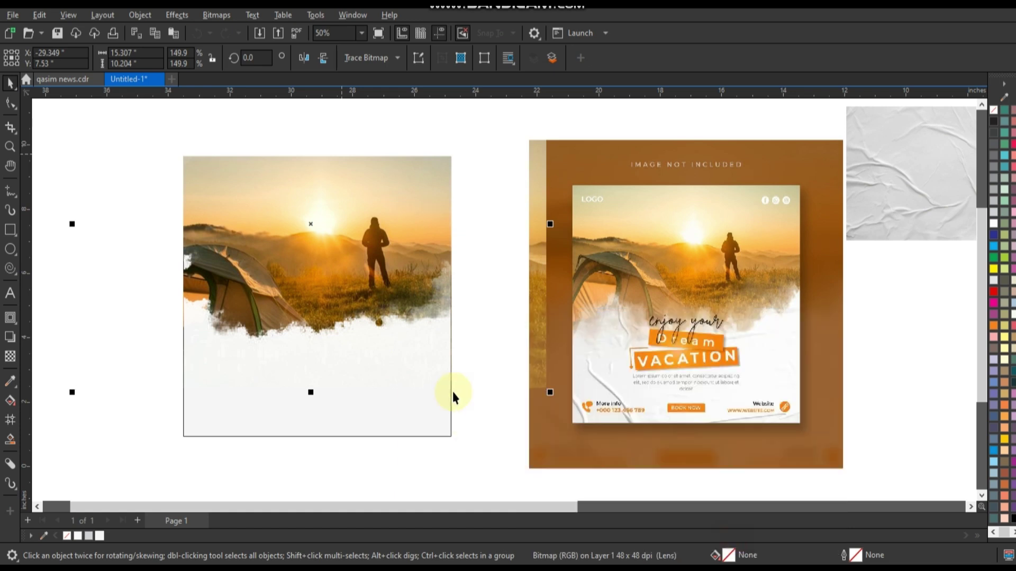
PowerClip the colour-adjusted camping photo inside the square poster frame
{"action": "right_click", "coordinate": [418, 230]}
{"action": "left_click", "coordinate": [468, 361]}
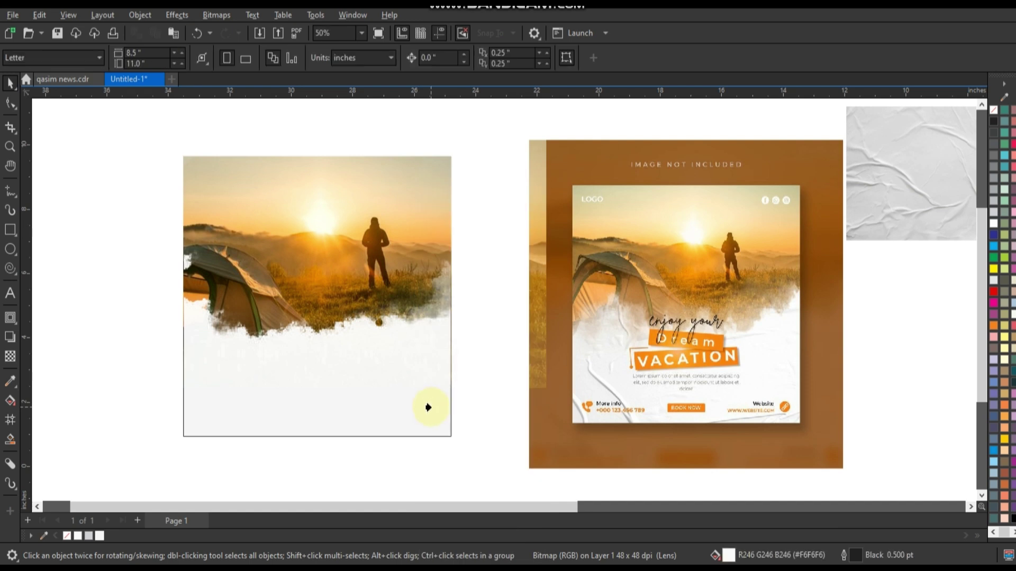
{"action": "left_click", "coordinate": [428, 407]}
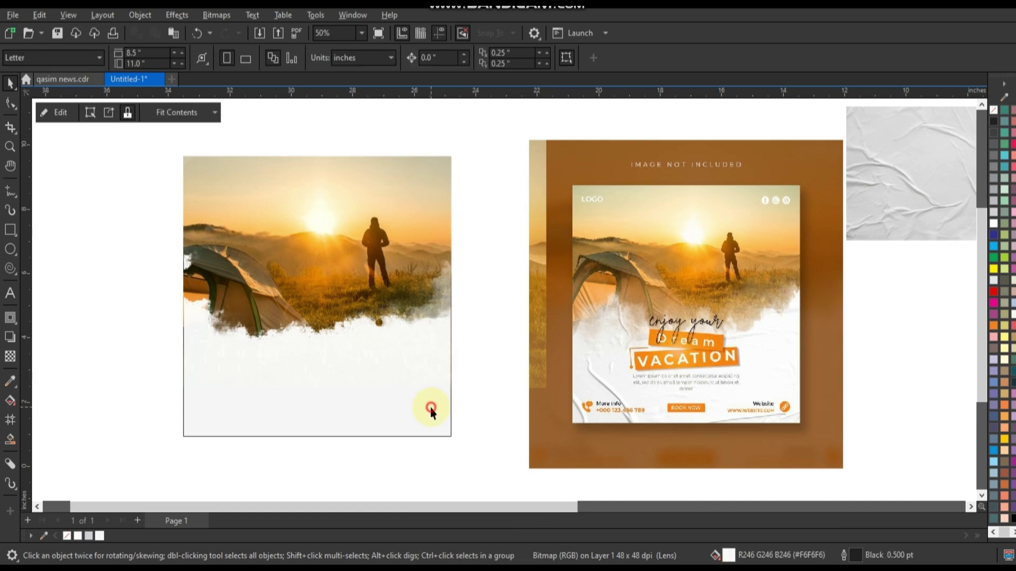
{"action": "left_click", "coordinate": [478, 376]}
Place a copy of the crumpled paper texture over the lower part of the poster
{"action": "scroll", "coordinate": [259, 339], "scroll_direction": "down", "scroll_amount": 2}
{"action": "left_click_drag", "start_coordinate": [651, 274], "coordinate": [269, 384]}
{"action": "left_click_drag", "start_coordinate": [630, 426], "coordinate": [177, 177]}
{"action": "key", "text": "shift+F2"}
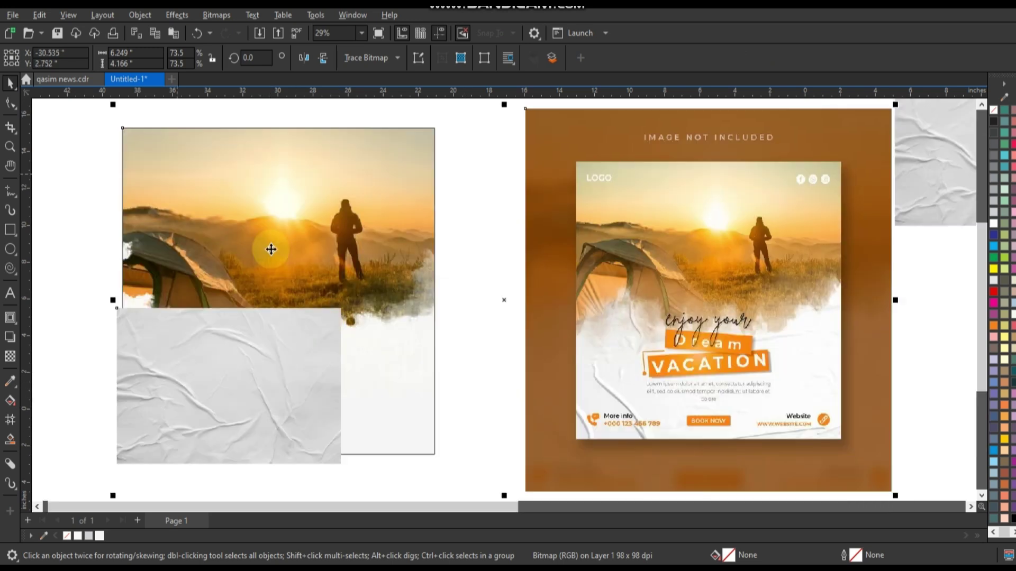
Set the paper texture's transparency merge mode to If Darker
{"action": "left_click", "coordinate": [302, 343]}
{"action": "left_click", "coordinate": [11, 355]}
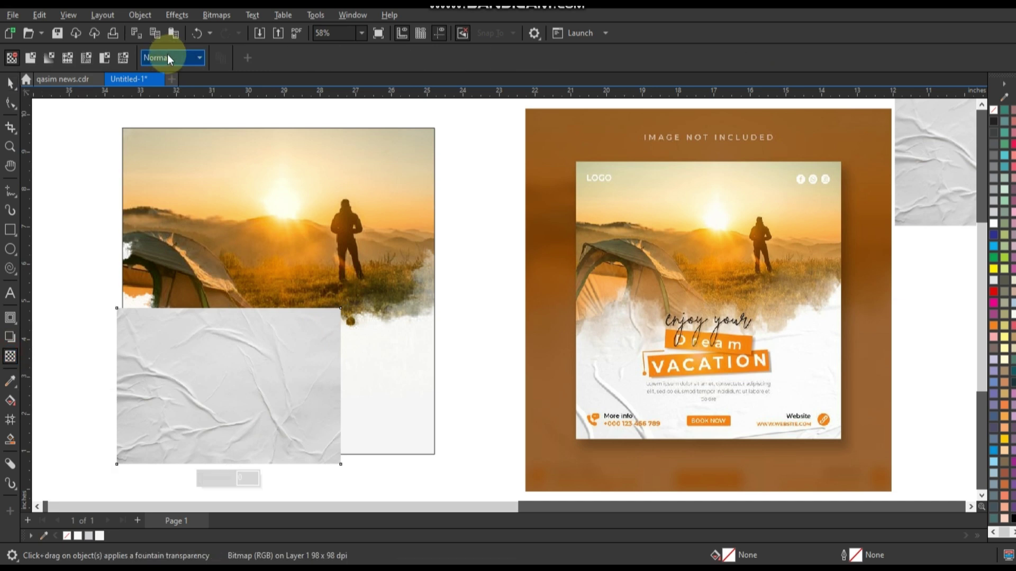
{"action": "left_click", "coordinate": [167, 55]}
{"action": "left_click", "coordinate": [160, 167]}
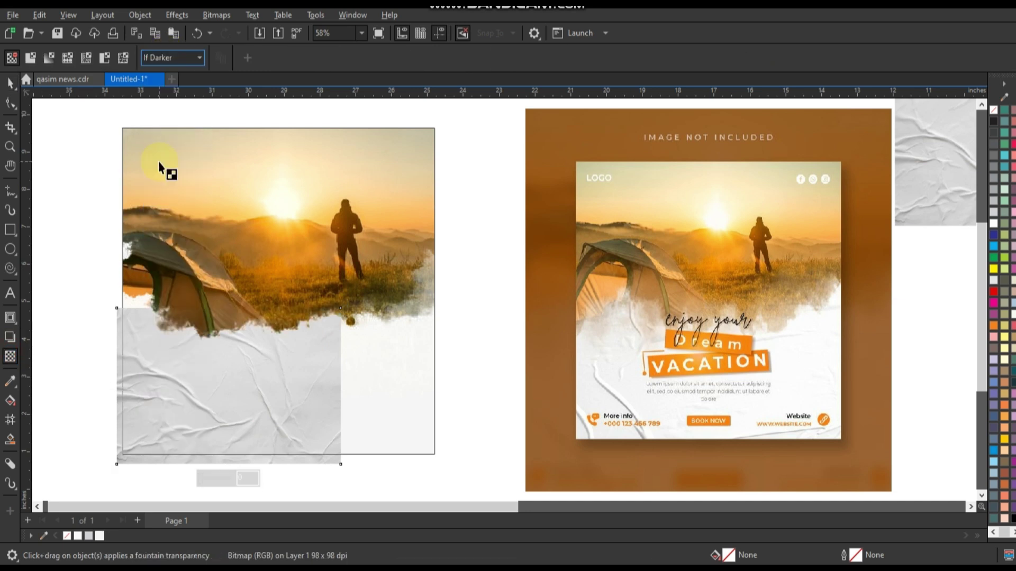
Enlarge the paper texture to about 9.9 inches wide so it covers the poster's full lower area
{"action": "left_click", "coordinate": [10, 83]}
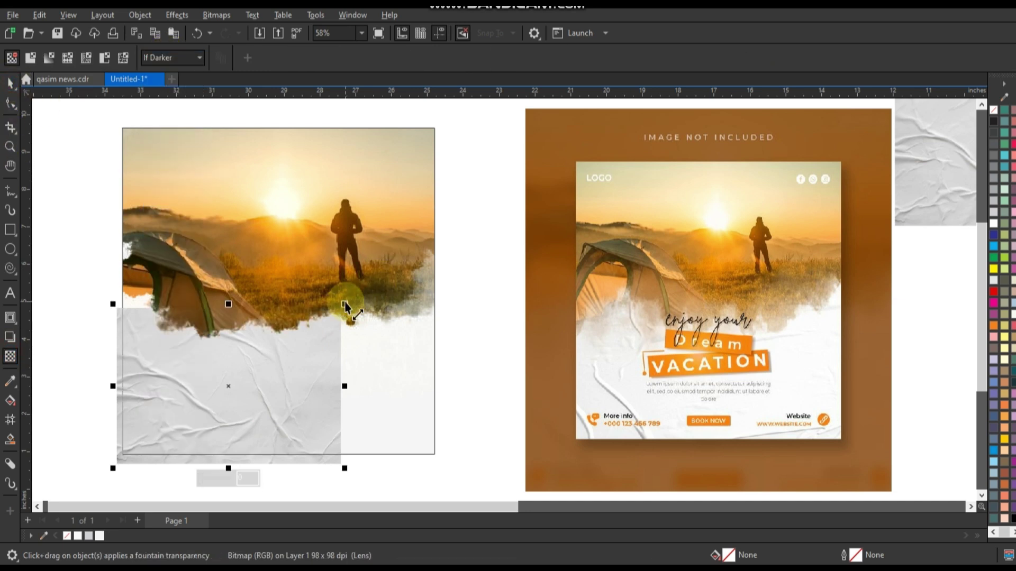
{"action": "left_click_drag", "start_coordinate": [344, 306], "coordinate": [466, 226]}
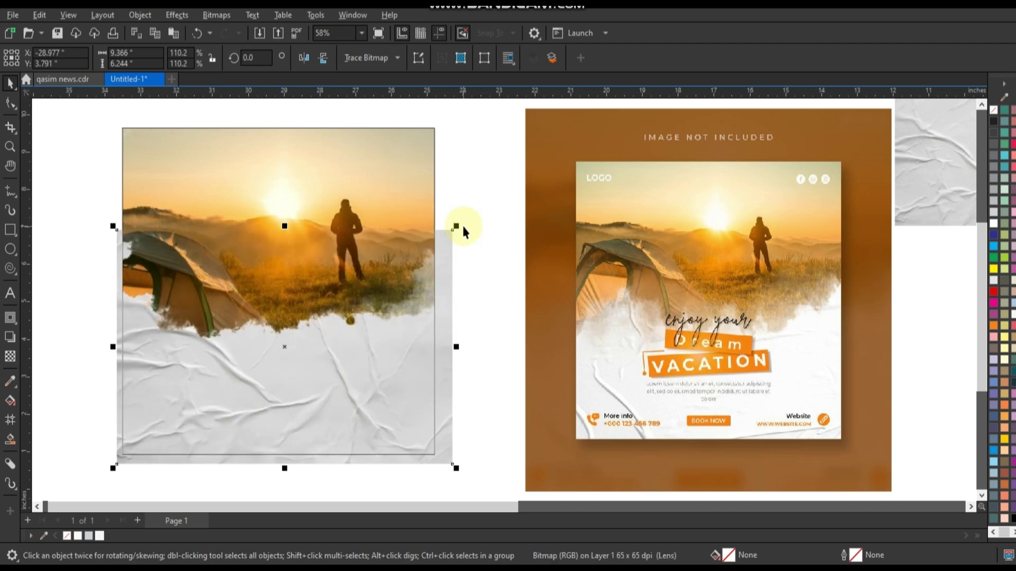
{"action": "left_click_drag", "start_coordinate": [111, 226], "coordinate": [104, 220]}
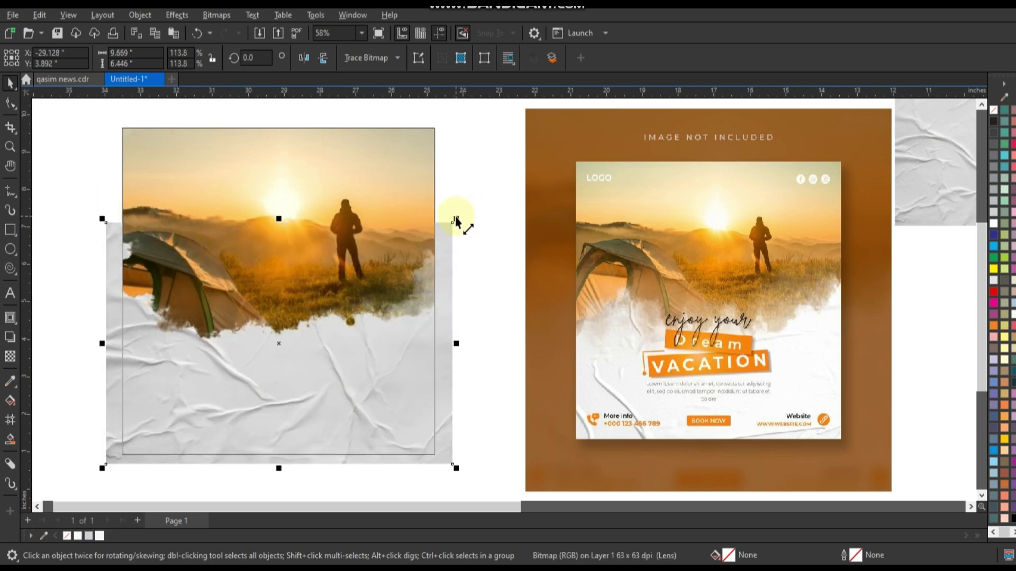
{"action": "left_click_drag", "start_coordinate": [455, 221], "coordinate": [466, 211]}
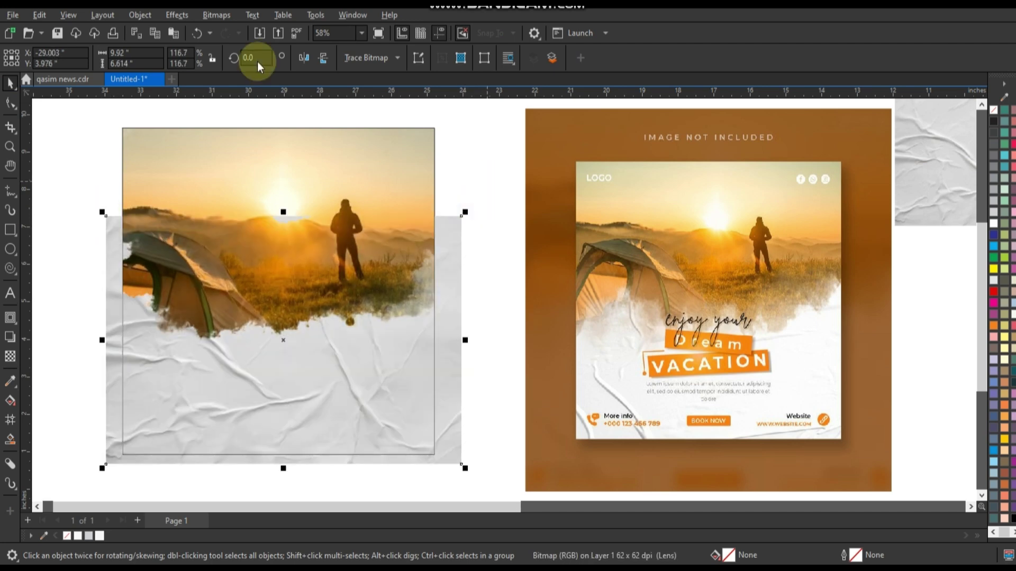
Set the paper texture's Brightness to 10 and Contrast to 16, and PowerClip it inside the square poster frame
{"action": "left_click", "coordinate": [168, 16]}
{"action": "mouse_move", "coordinate": [183, 47]}
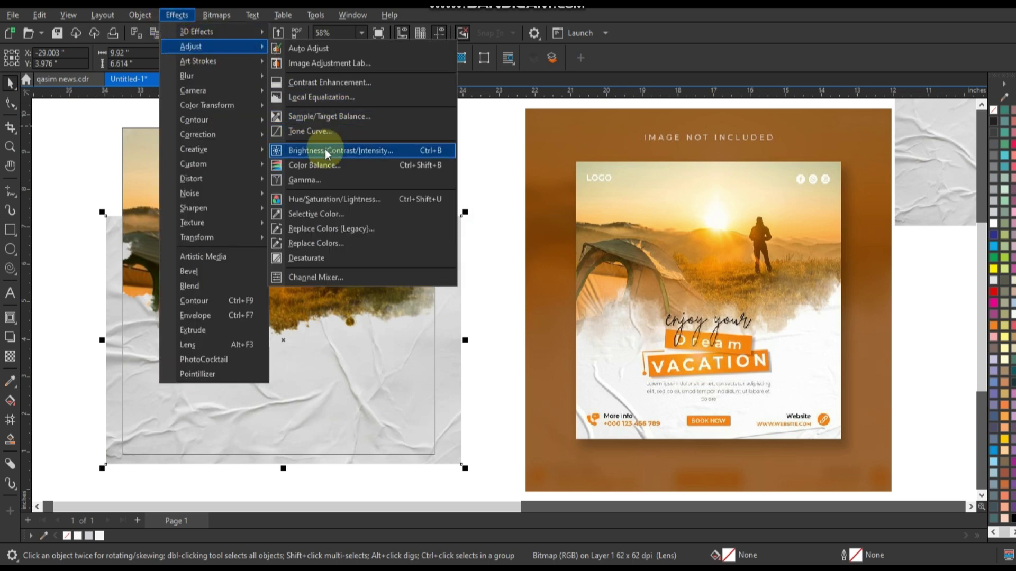
{"action": "left_click", "coordinate": [343, 151]}
{"action": "left_click_drag", "start_coordinate": [485, 218], "coordinate": [634, 217]}
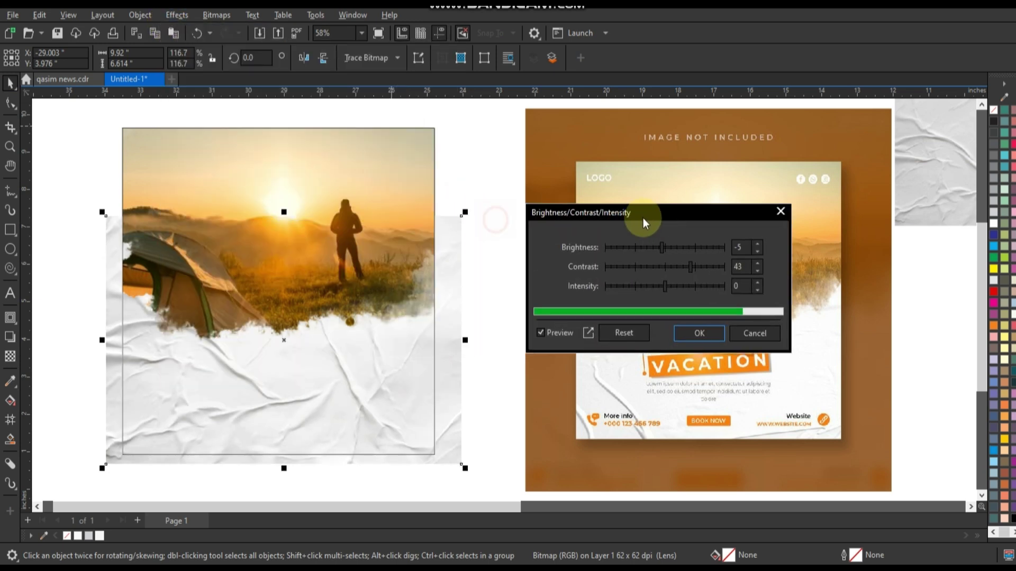
{"action": "mouse_move", "coordinate": [681, 249]}
{"action": "left_mouse_down"}
{"action": "mouse_move", "coordinate": [672, 247]}
{"action": "mouse_move", "coordinate": [687, 263]}
{"action": "mouse_move", "coordinate": [675, 265]}
{"action": "left_mouse_up"}
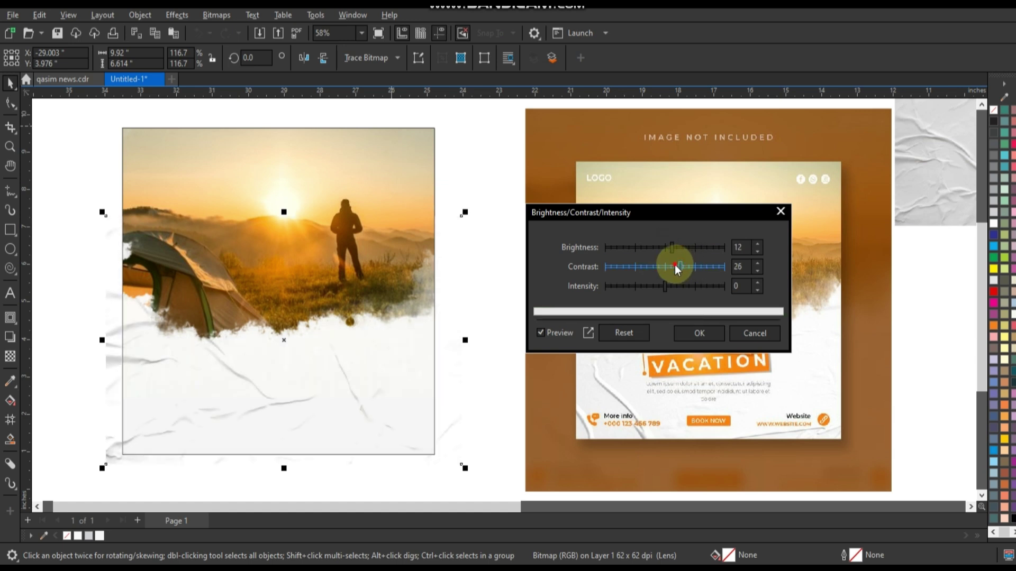
{"action": "left_click", "coordinate": [669, 252]}
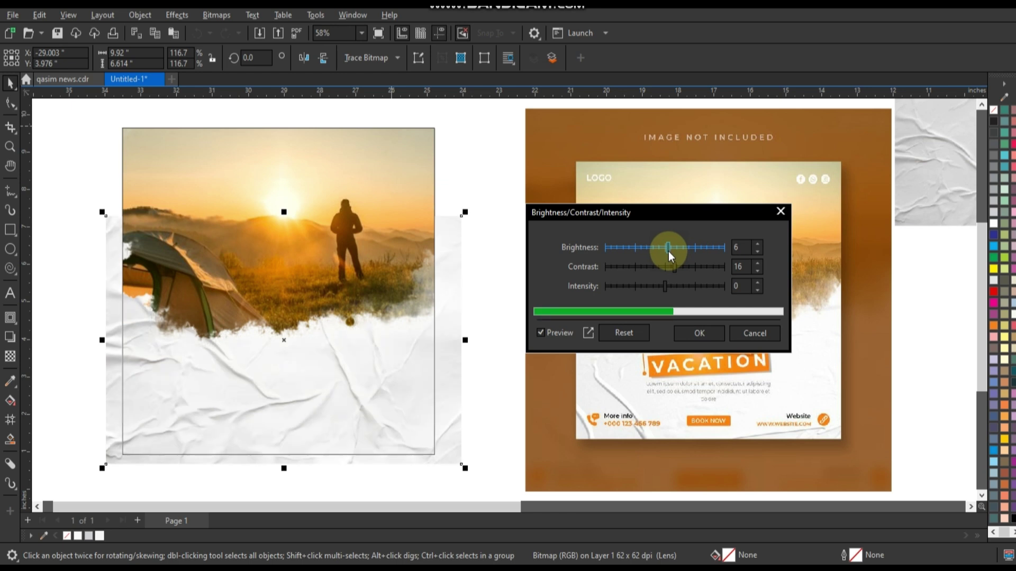
{"action": "left_click", "coordinate": [671, 251]}
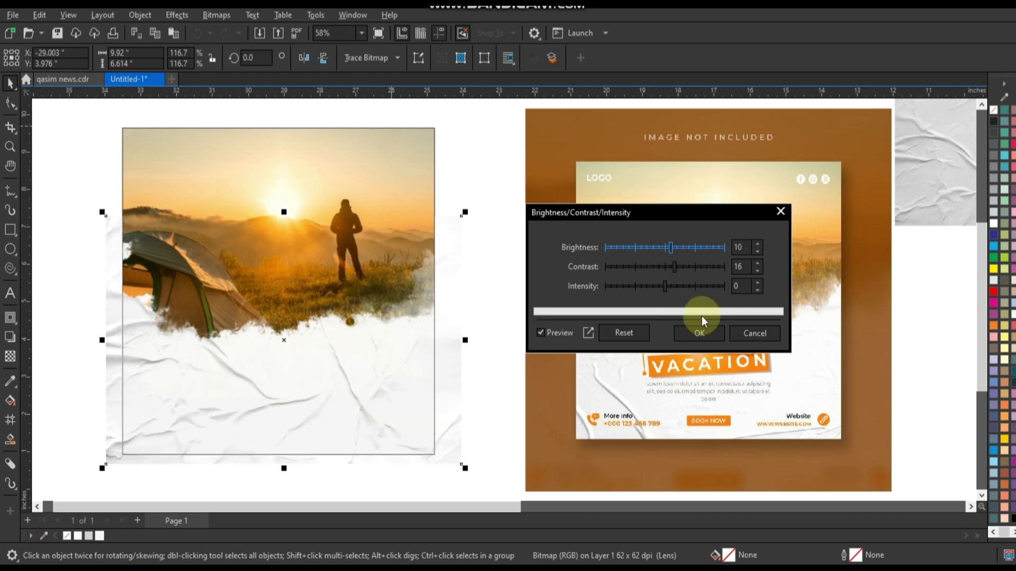
{"action": "left_click", "coordinate": [697, 333]}
{"action": "left_click", "coordinate": [373, 164]}
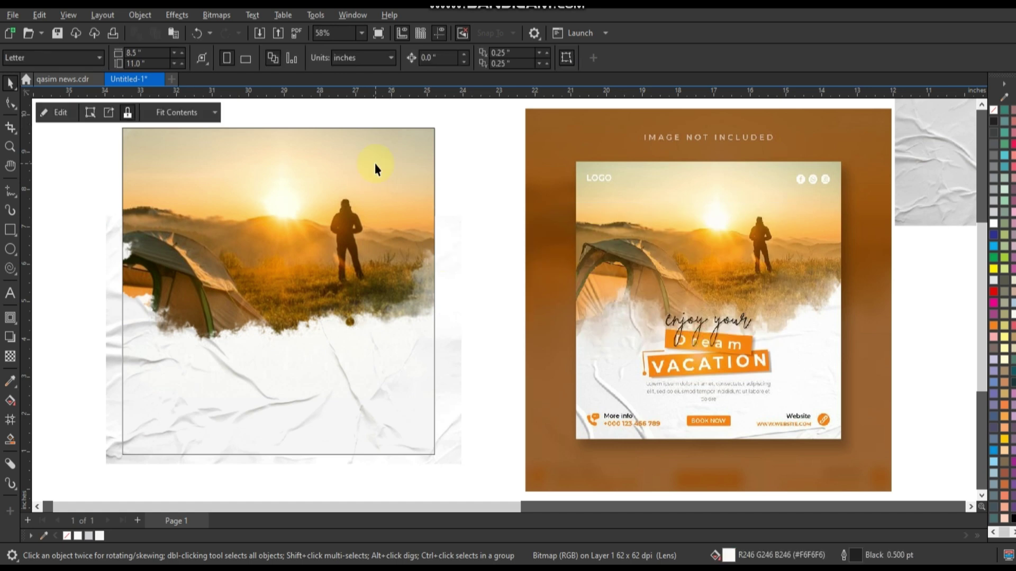
{"action": "left_click", "coordinate": [468, 191]}
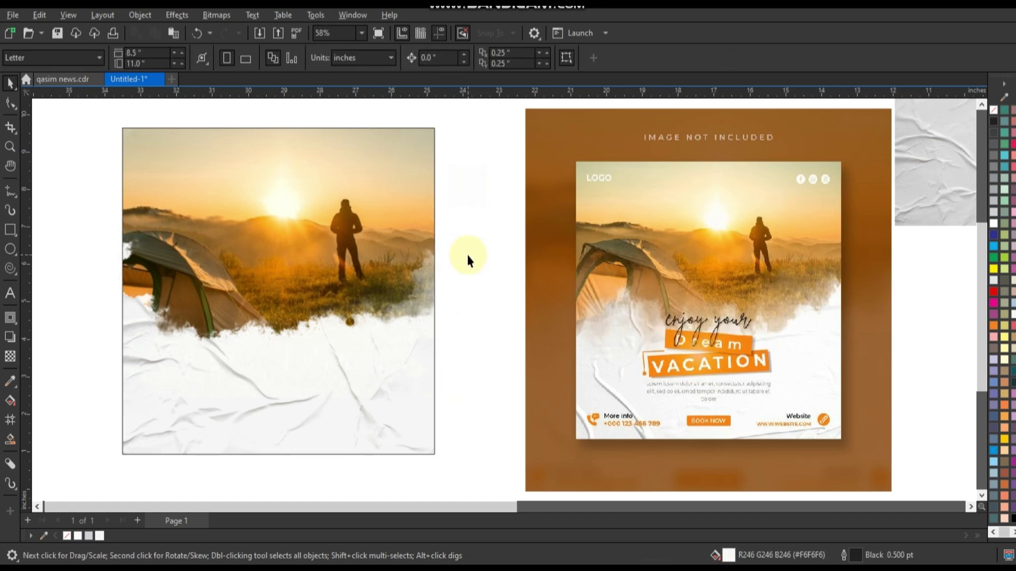
Examine the poster's splash edge and paper texture against the reference image, including a full-screen preview
{"action": "left_click", "coordinate": [10, 147]}
{"action": "left_click_drag", "start_coordinate": [98, 214], "coordinate": [841, 416]}
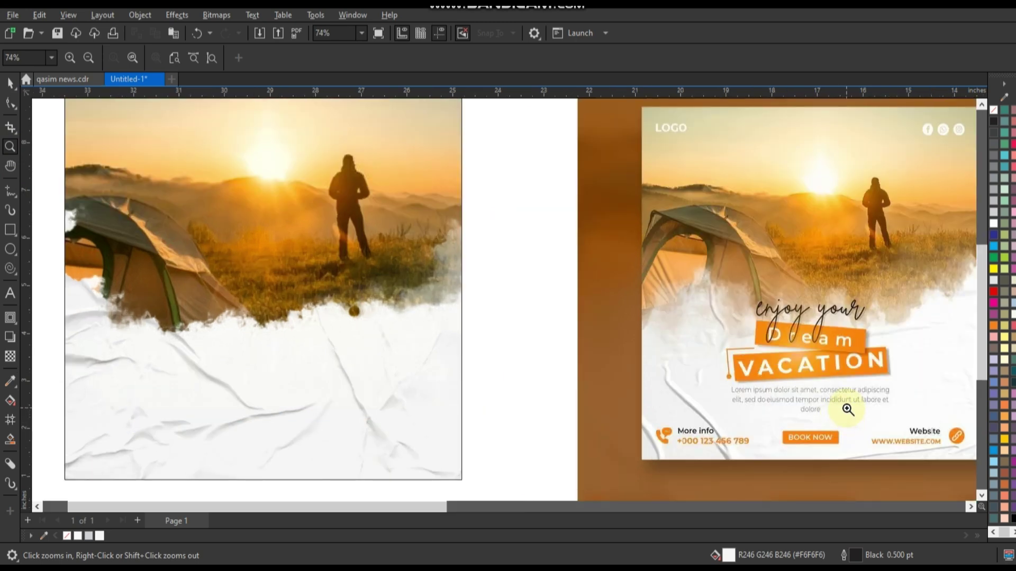
{"action": "scroll", "coordinate": [461, 288], "scroll_direction": "down", "scroll_amount": 1}
{"action": "left_click_drag", "start_coordinate": [861, 423], "coordinate": [513, 269]}
{"action": "scroll", "coordinate": [513, 269], "scroll_direction": "down", "scroll_amount": 4}
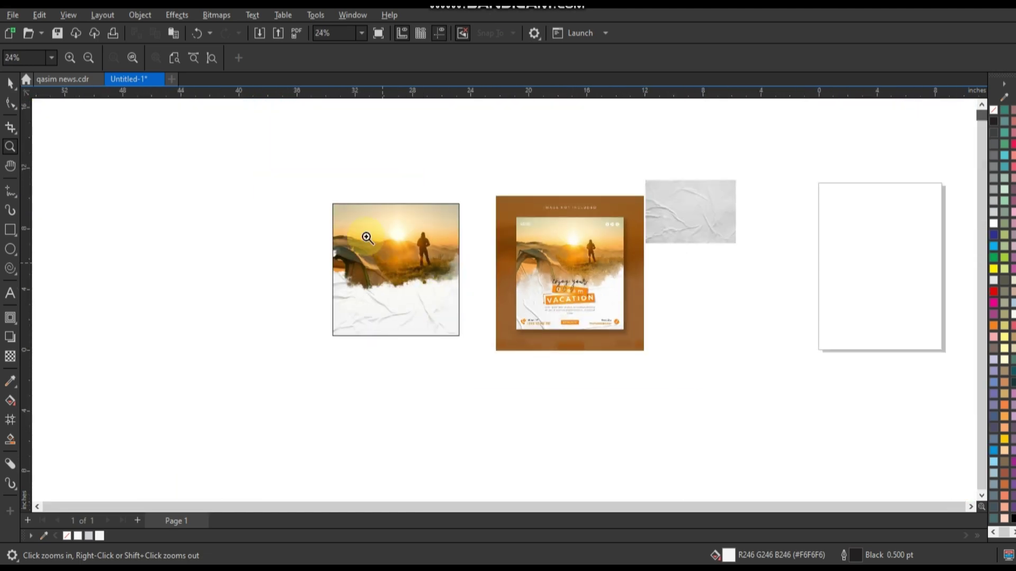
{"action": "left_click_drag", "start_coordinate": [323, 194], "coordinate": [631, 337]}
{"action": "key", "text": "F9"}
{"action": "left_click", "coordinate": [4, 283]}
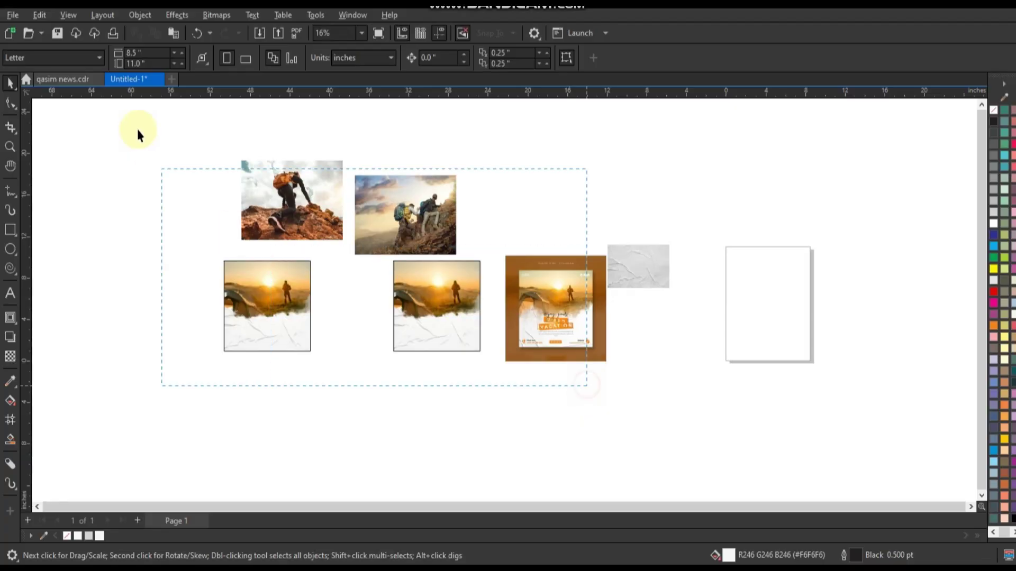
Place the orange-backpack climber photo in the duplicate poster's frame and open its PowerClip contents for editing
{"action": "key", "text": "ctrl+a"}
{"action": "key", "text": "shift+F2"}
{"action": "left_click", "coordinate": [371, 196]}
{"action": "left_click_drag", "start_coordinate": [370, 196], "coordinate": [370, 370]}
{"action": "double_click", "coordinate": [370, 369]}
Remove the camping photo from the duplicate's contents and position the climber photo over the ink splash
{"action": "left_click", "coordinate": [350, 289]}
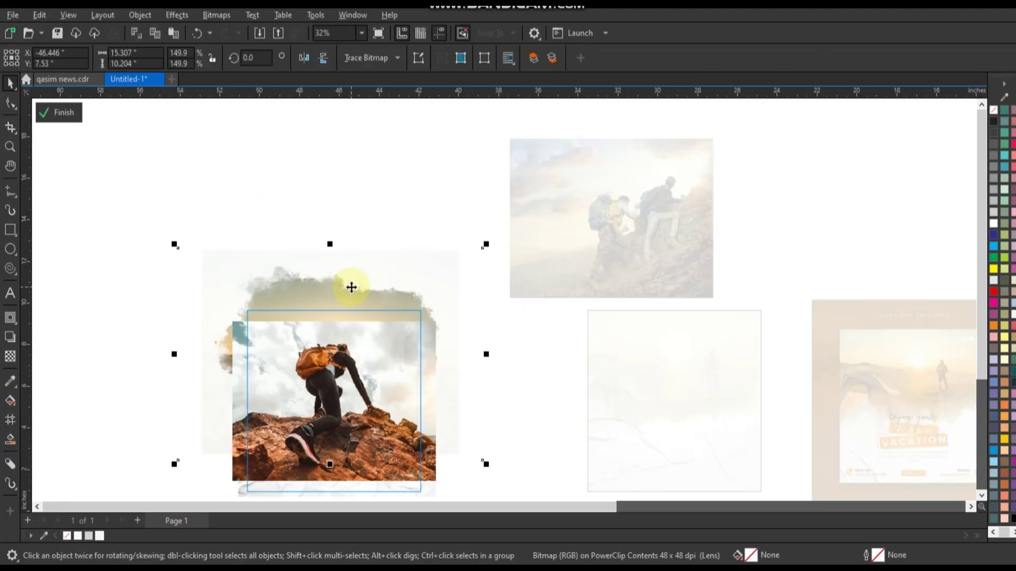
{"action": "left_click", "coordinate": [380, 360]}
{"action": "left_click_drag", "start_coordinate": [379, 358], "coordinate": [440, 261]}
{"action": "left_click_drag", "start_coordinate": [370, 339], "coordinate": [387, 335]}
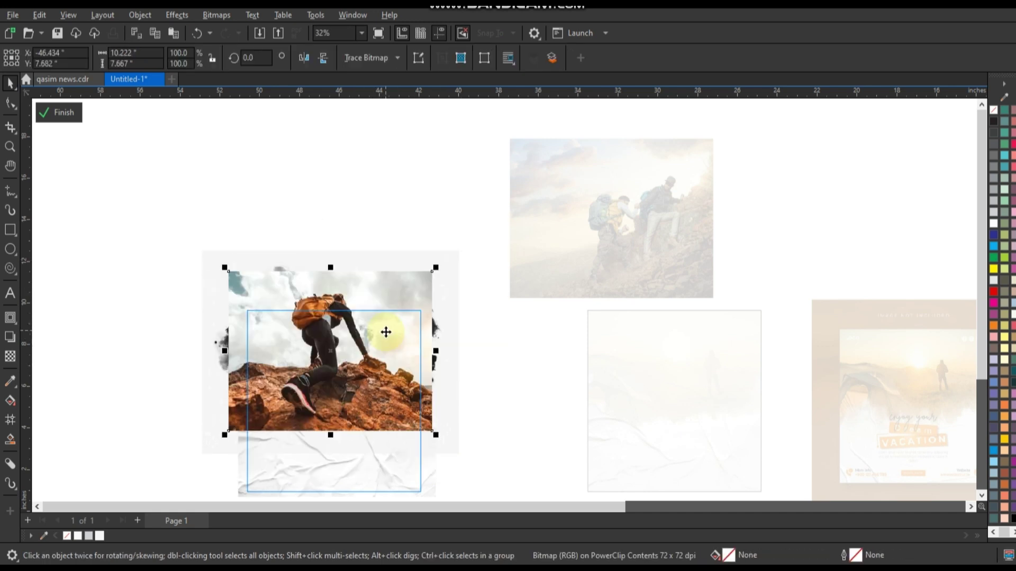
Try the Overlay transparency merge mode on the climber photo
{"action": "left_click", "coordinate": [10, 356]}
{"action": "left_click", "coordinate": [165, 60]}
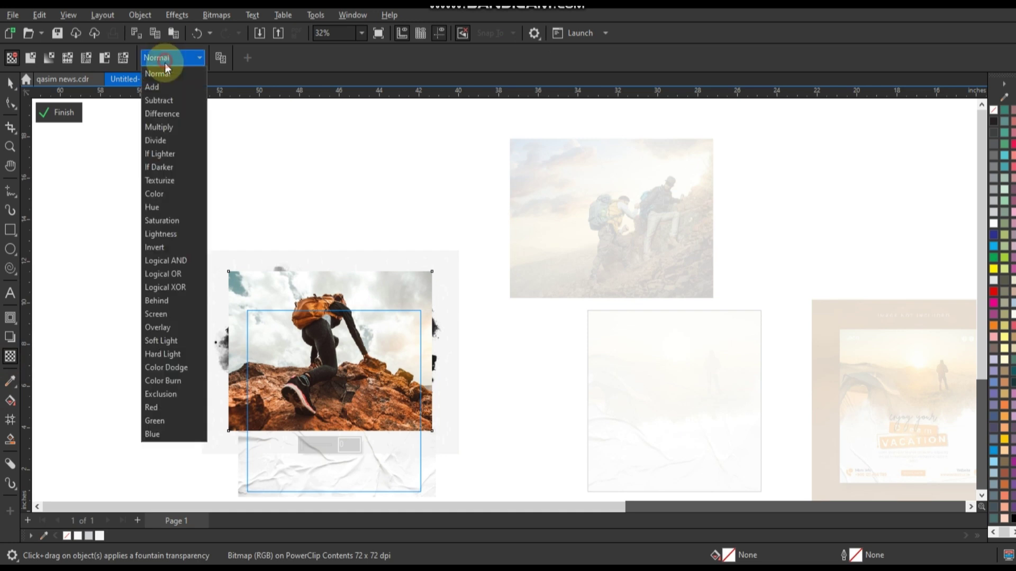
{"action": "left_click", "coordinate": [159, 327]}
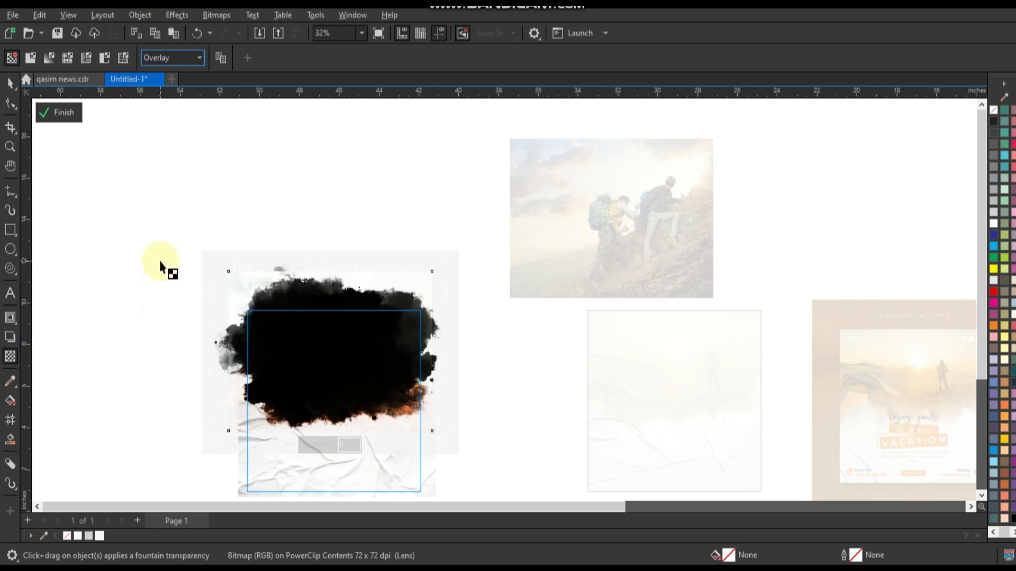
{"action": "key", "text": "ctrl+z"}
Set the climber photo's transparency merge mode to Screen
{"action": "left_click", "coordinate": [182, 59]}
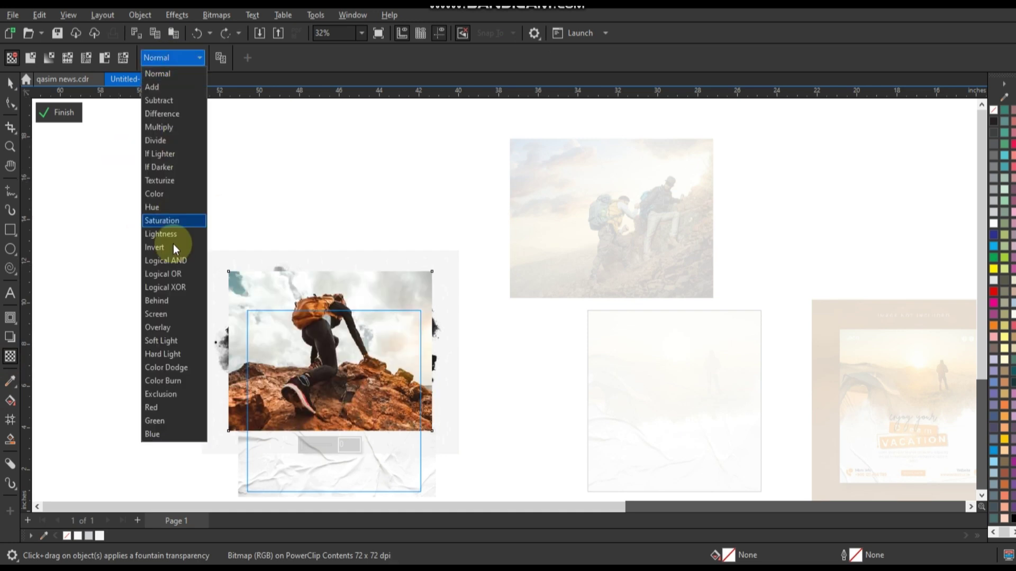
{"action": "left_click", "coordinate": [173, 317]}
{"action": "left_click", "coordinate": [10, 85]}
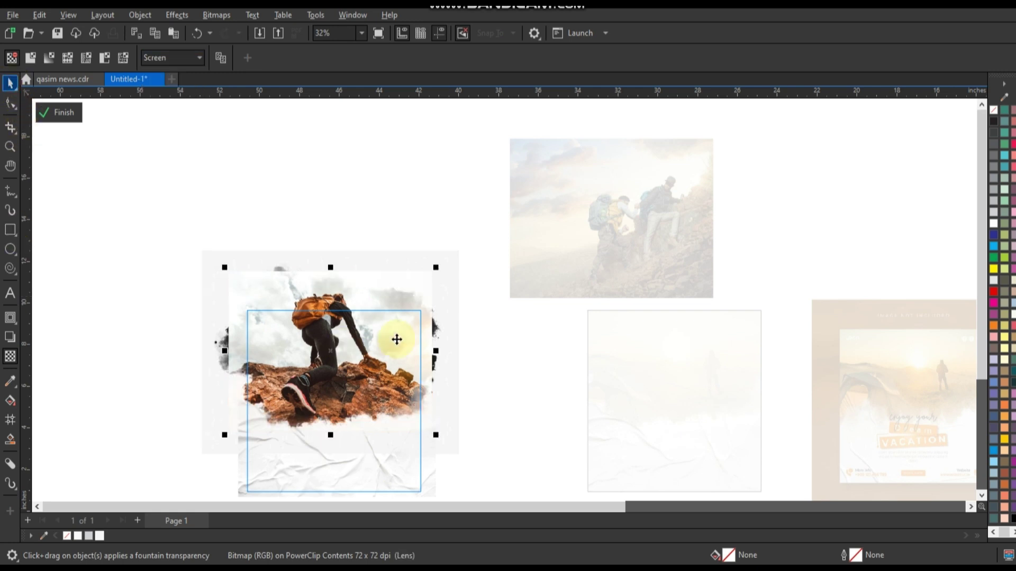
Shrink the climber photo slightly, lower it to fit the poster frame, and finish editing the PowerClip contents
{"action": "left_click_drag", "start_coordinate": [437, 268], "coordinate": [432, 276]}
{"action": "left_click_drag", "start_coordinate": [333, 363], "coordinate": [335, 378]}
{"action": "left_click", "coordinate": [175, 300]}
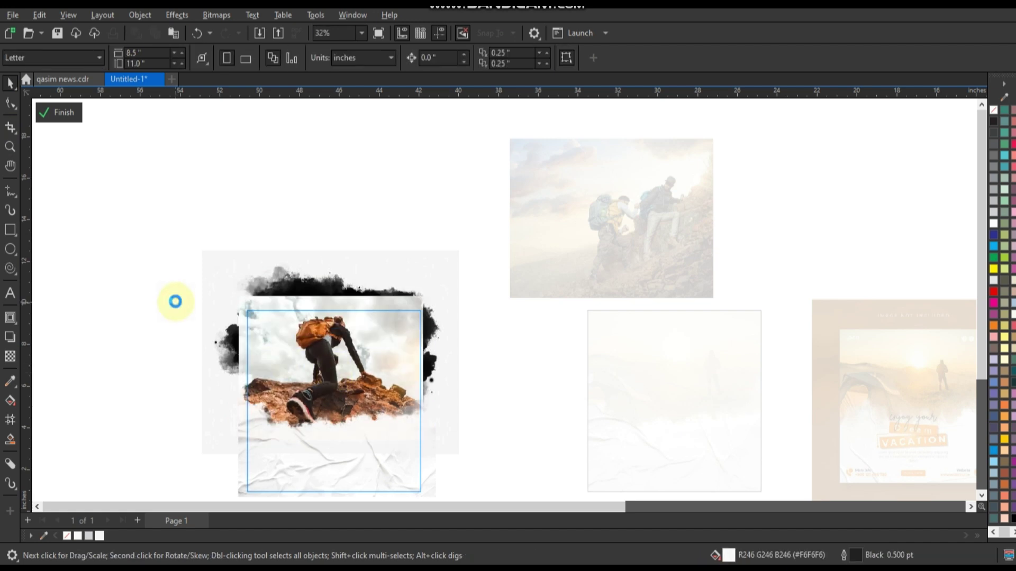
{"action": "left_click", "coordinate": [175, 304]}
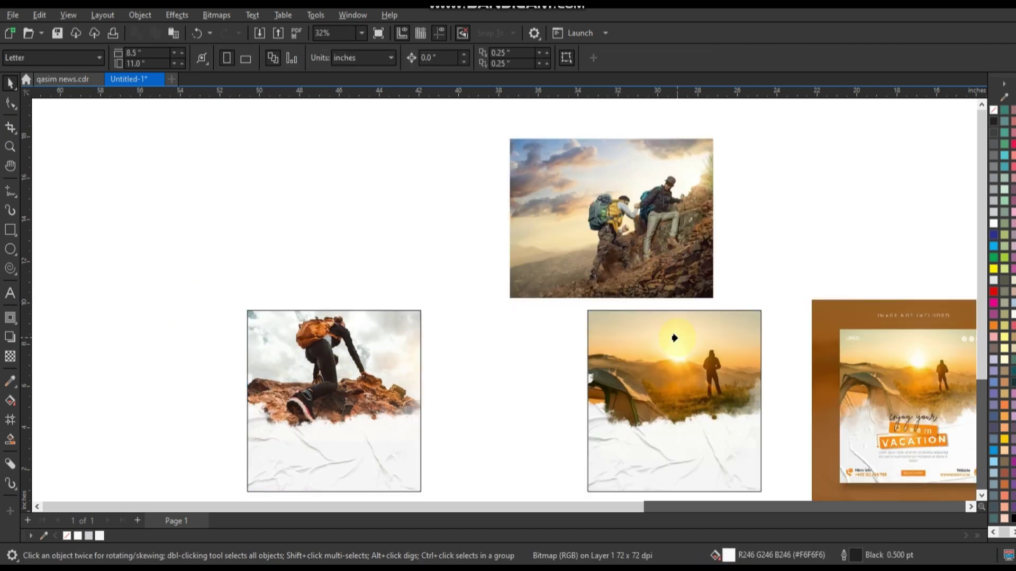
Place another copy of the camping poster on the far side of the climber poster
{"action": "scroll", "coordinate": [526, 243], "scroll_direction": "down", "scroll_amount": 1}
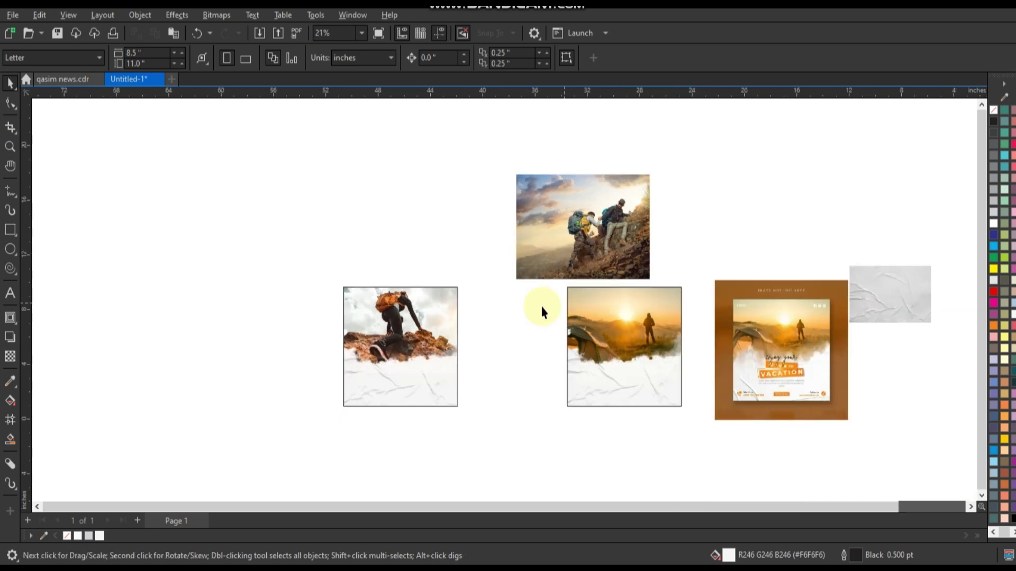
{"action": "left_click_drag", "start_coordinate": [530, 276], "coordinate": [551, 265]}
{"action": "key", "text": "ctrl+z"}
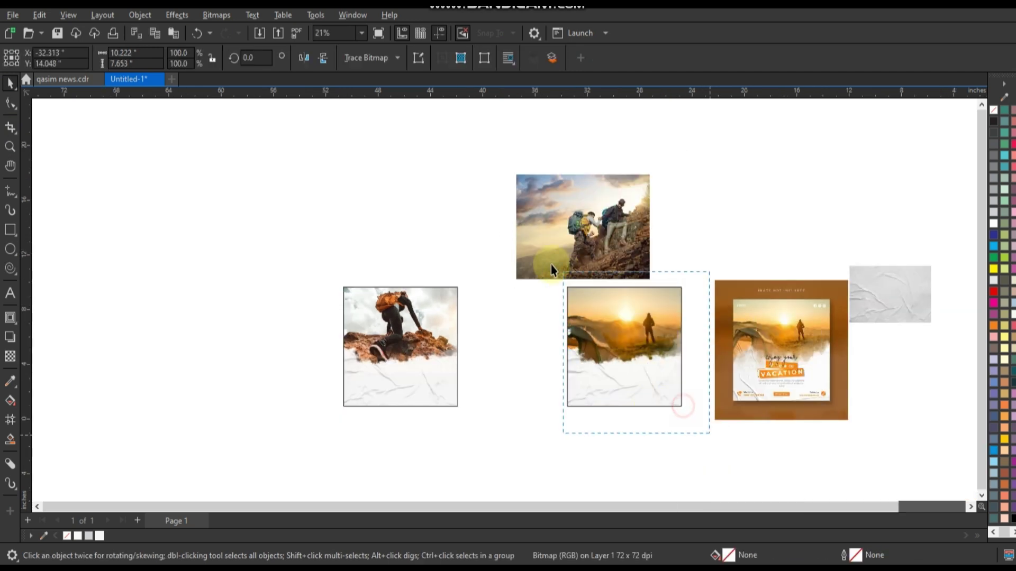
{"action": "left_click_drag", "start_coordinate": [626, 329], "coordinate": [251, 326]}
Replace the camping photo inside the new copy's PowerClip frame with the photo of the two hikers
{"action": "left_click_drag", "start_coordinate": [574, 249], "coordinate": [281, 290]}
{"action": "double_click", "coordinate": [264, 328]}
{"action": "key", "text": "shift+F2"}
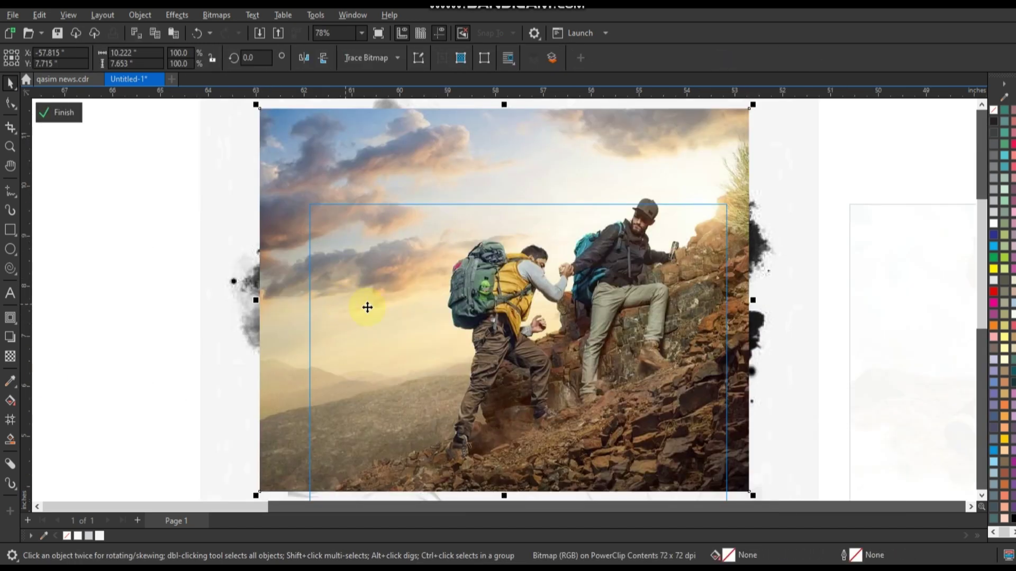
Set the two-hikers photo's transparency merge mode to Screen
{"action": "left_click", "coordinate": [10, 357]}
{"action": "left_click", "coordinate": [199, 58]}
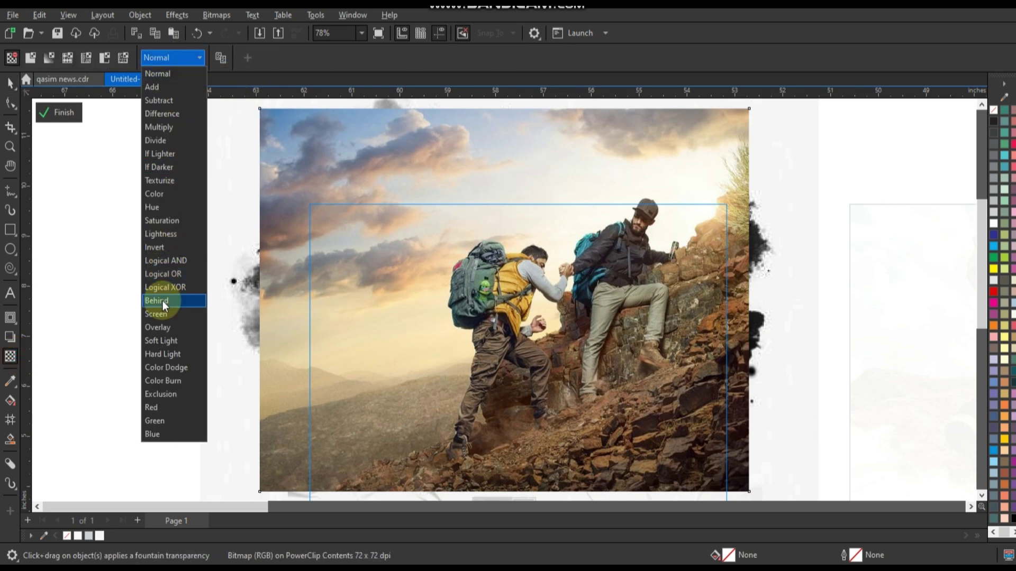
{"action": "left_click", "coordinate": [165, 315]}
{"action": "scroll", "coordinate": [354, 271], "scroll_direction": "down", "scroll_amount": 3}
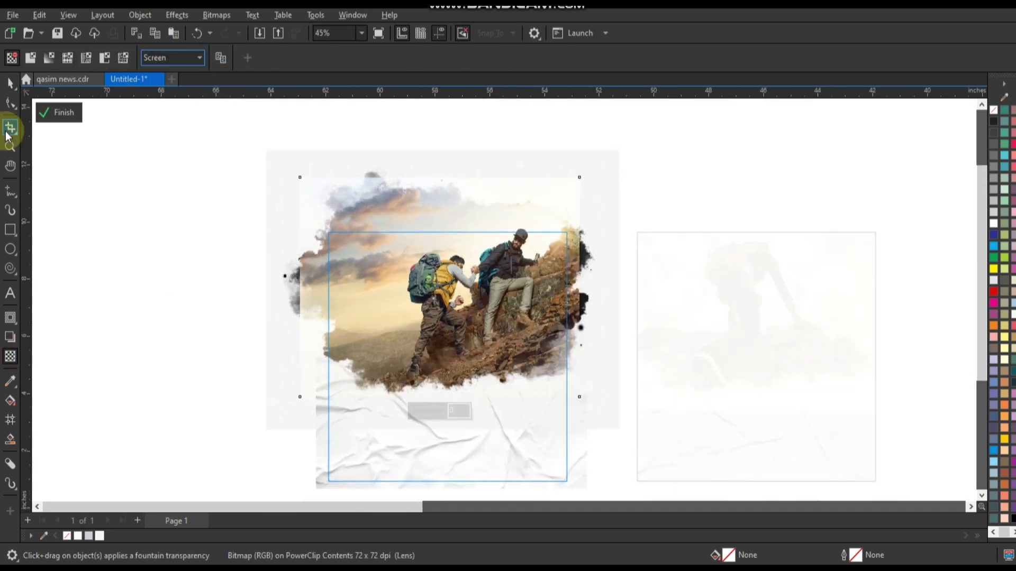
{"action": "left_click", "coordinate": [10, 83]}
Reposition the two-hikers photo within the poster frame and finish editing the PowerClip contents
{"action": "left_click", "coordinate": [446, 335]}
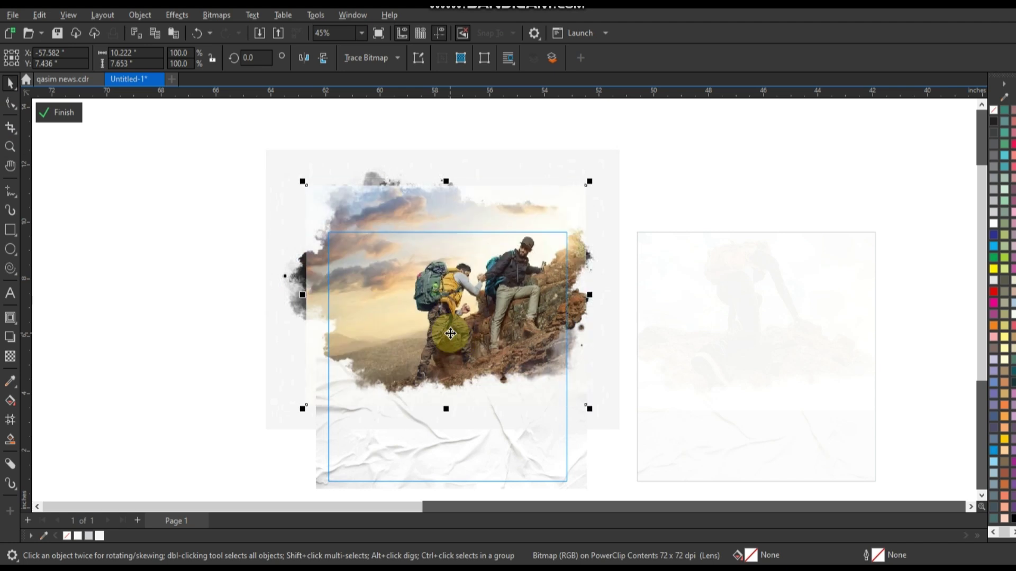
{"action": "left_click", "coordinate": [274, 340]}
{"action": "left_click", "coordinate": [265, 340]}
{"action": "scroll", "coordinate": [362, 294], "scroll_direction": "down", "scroll_amount": 3}
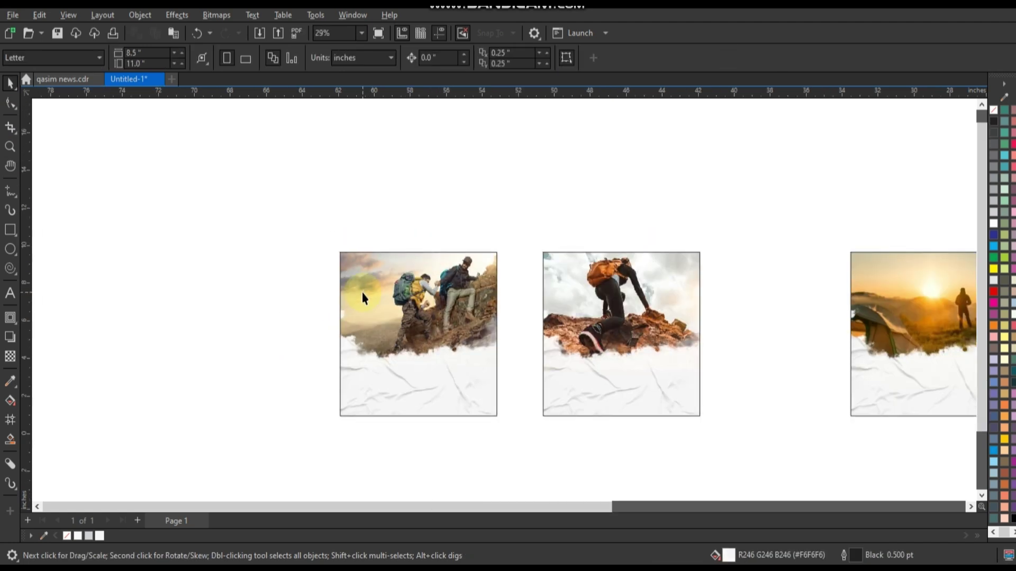
Line up the two-hikers and climber posters beside the camping poster with narrow gaps between them
{"action": "left_click_drag", "start_coordinate": [290, 239], "coordinate": [587, 402]}
{"action": "left_click_drag", "start_coordinate": [573, 344], "coordinate": [647, 346]}
{"action": "left_click", "coordinate": [443, 262]}
{"action": "left_click_drag", "start_coordinate": [418, 245], "coordinate": [573, 390]}
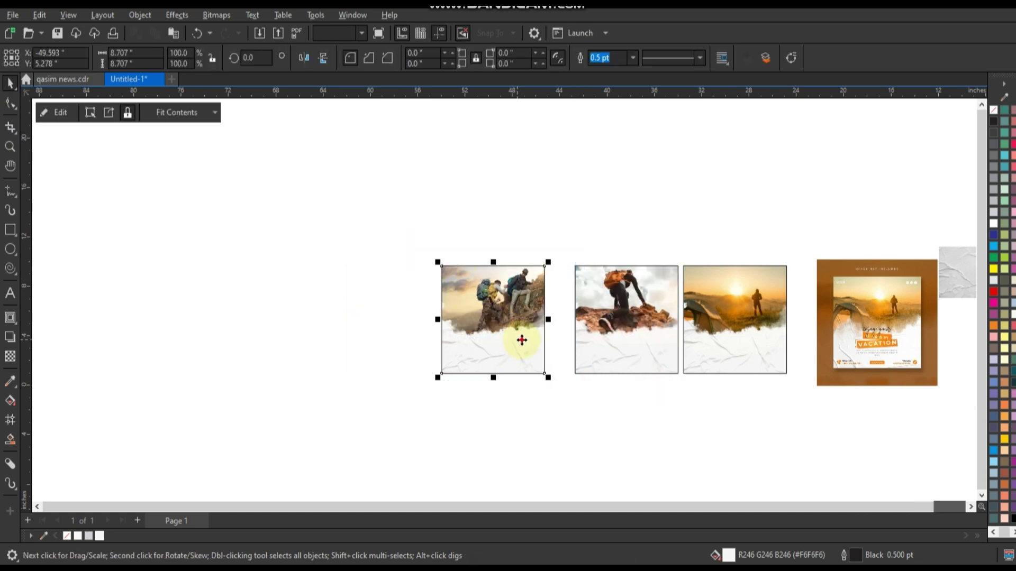
{"action": "left_click_drag", "start_coordinate": [522, 340], "coordinate": [540, 346]}
{"action": "left_click_drag", "start_coordinate": [536, 337], "coordinate": [536, 337]}
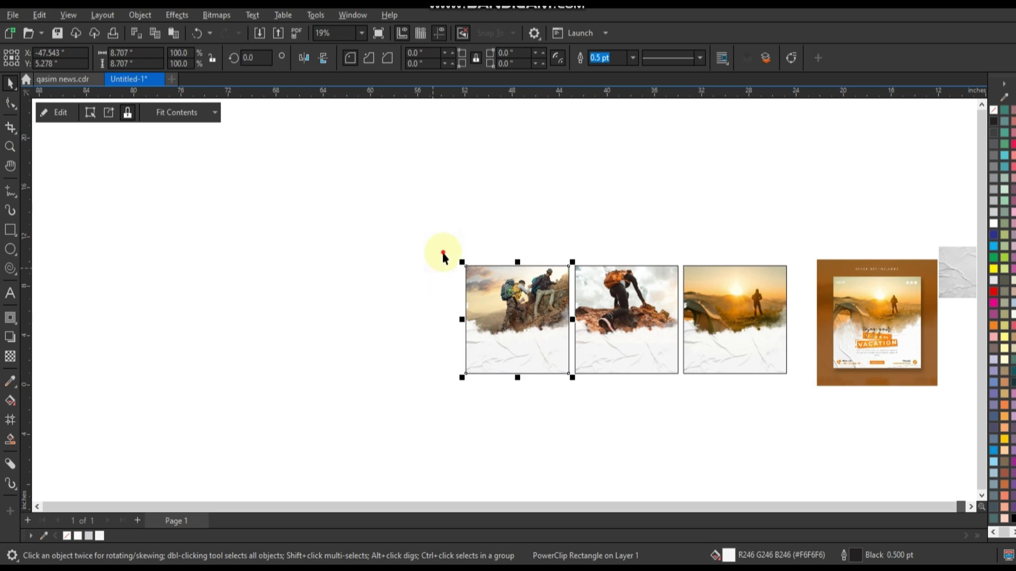
Preview the three finished poster backgrounds side by side in full screen
{"action": "left_click_drag", "start_coordinate": [439, 251], "coordinate": [793, 383]}
{"action": "key", "text": "shift+F2"}
{"action": "key", "text": "F9"}
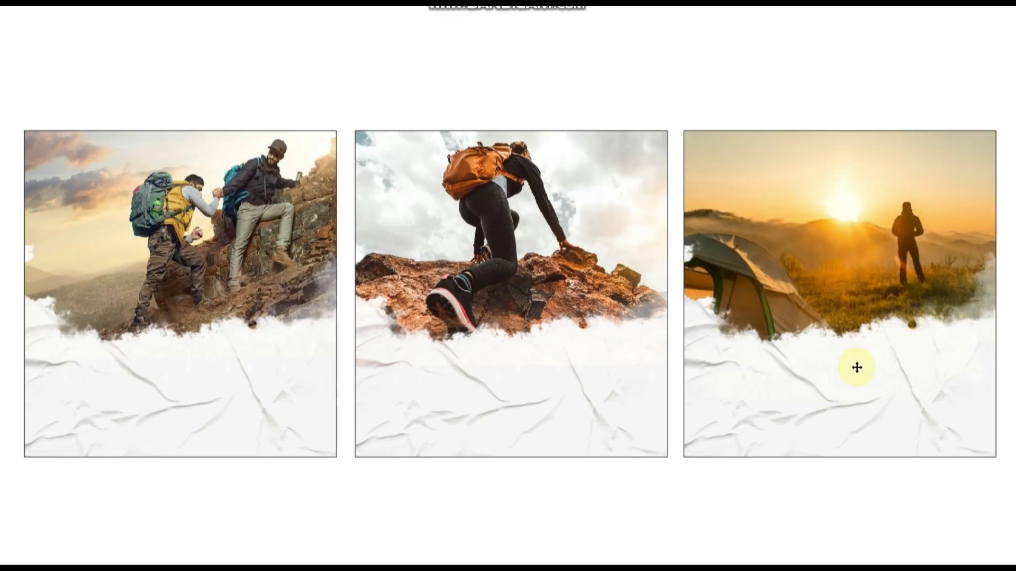